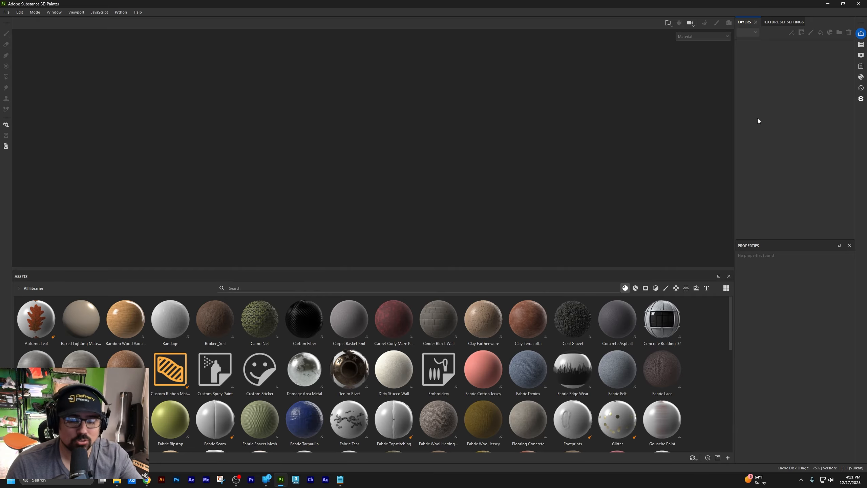
click(860, 99)
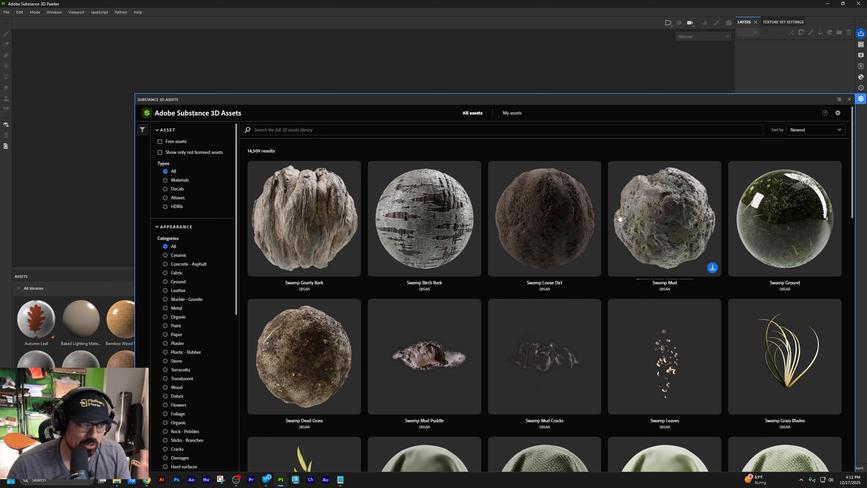
click(849, 99)
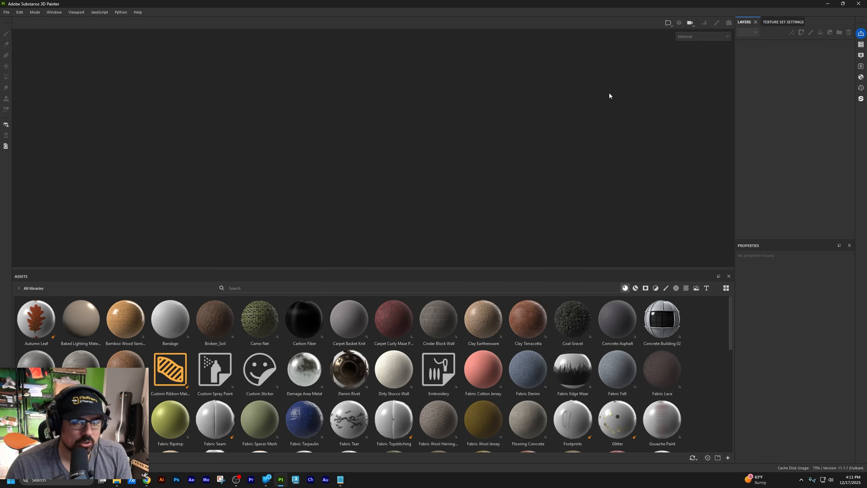
Open the TilingMaterial sample project.
click(6, 12)
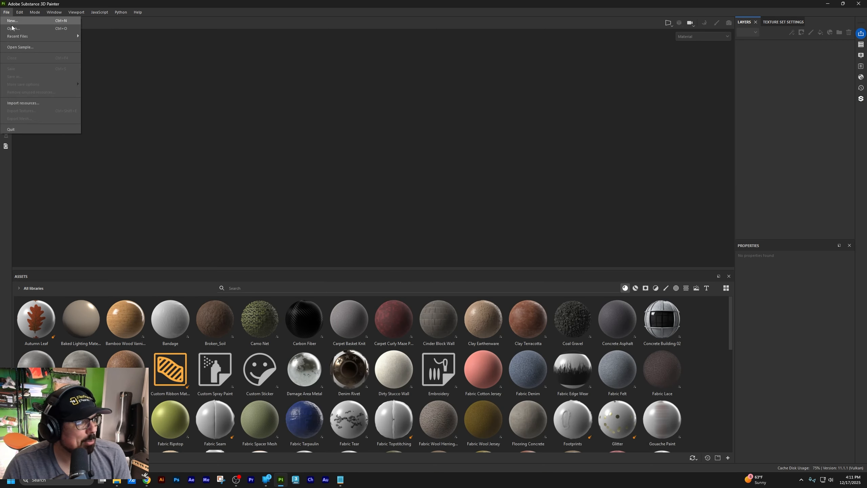
click(18, 47)
click(244, 152)
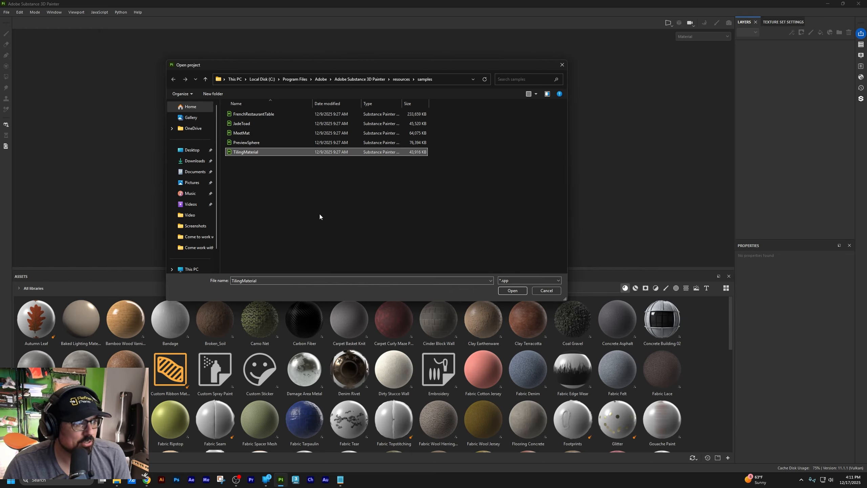
click(509, 290)
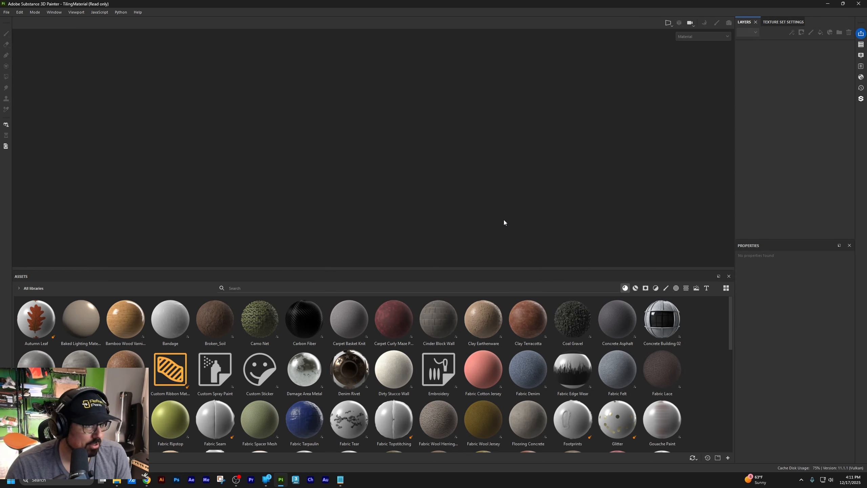
Delete all existing layers from the layer stack, including Height To Normal, Layer 1, Bumps and Base.
alt+drag(408, 180, 396, 144)
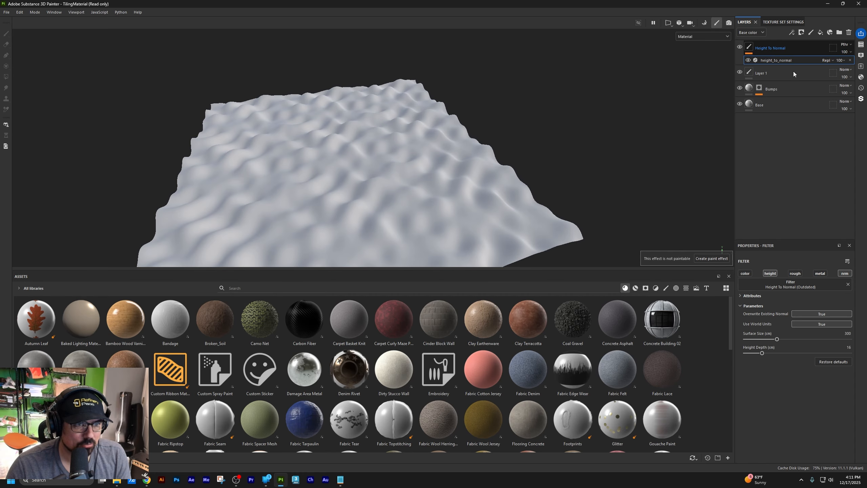
shift+click(792, 90)
key(Delete)
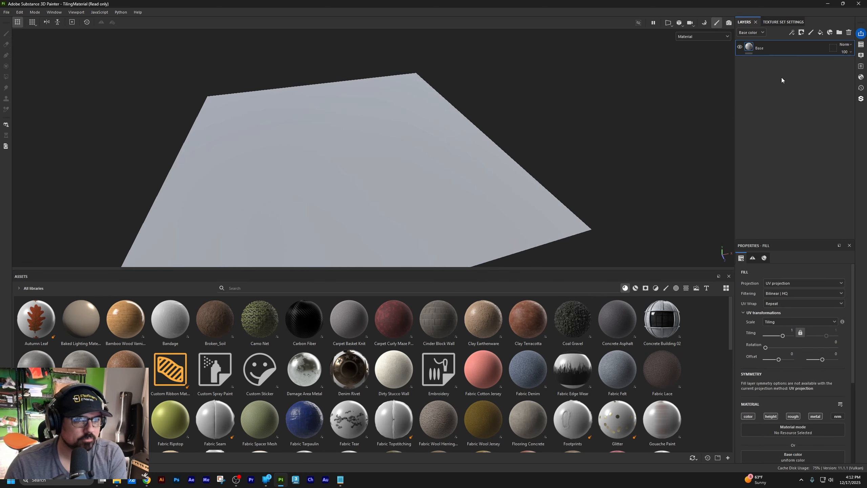
key(Delete)
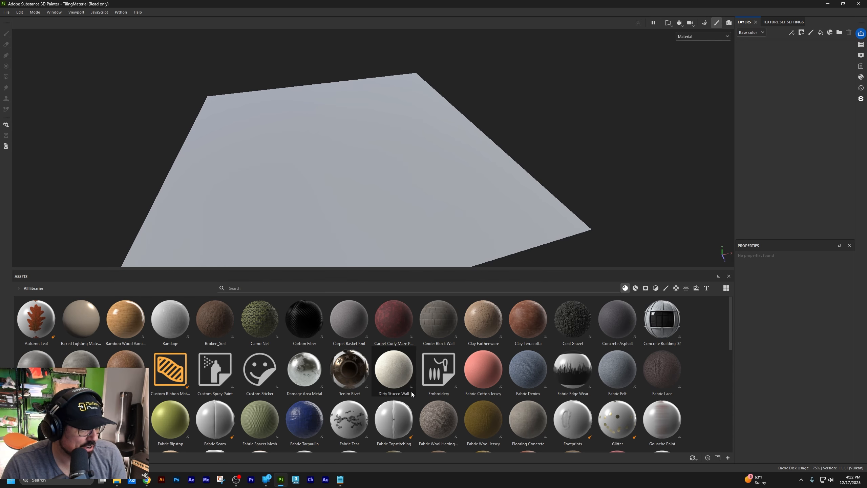
Search the assets for "natural" and add the Natural Rock material to the empty layer stack.
click(245, 291)
text(natural)
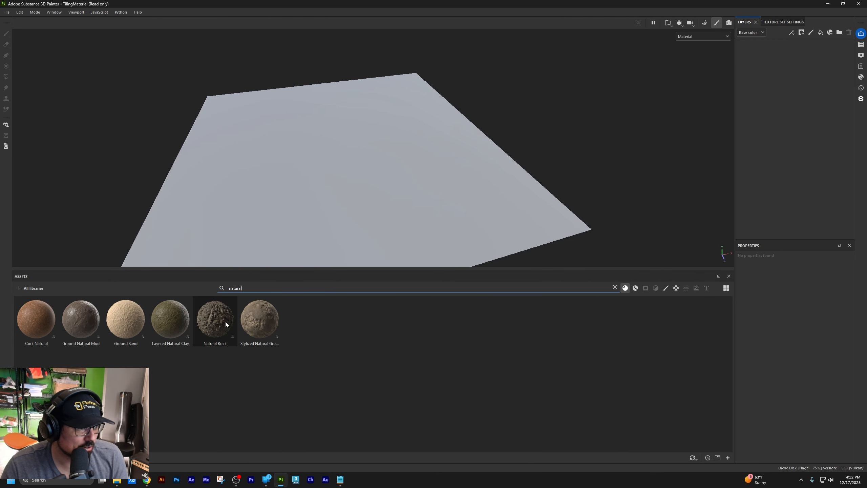
drag(213, 319, 606, 202)
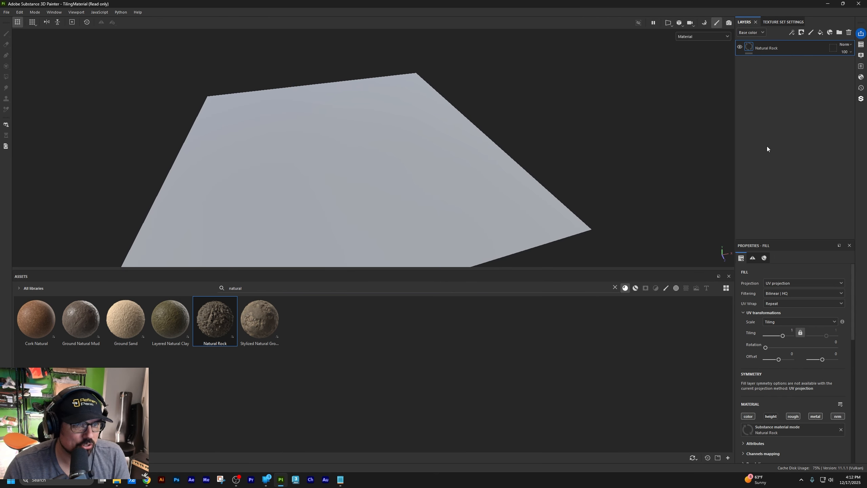
alt+drag(550, 159, 437, 189)
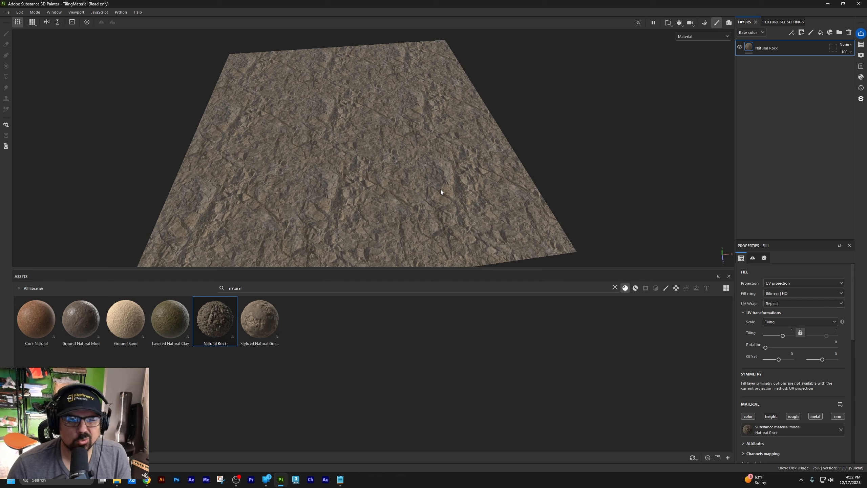
alt+drag(465, 184, 580, 128)
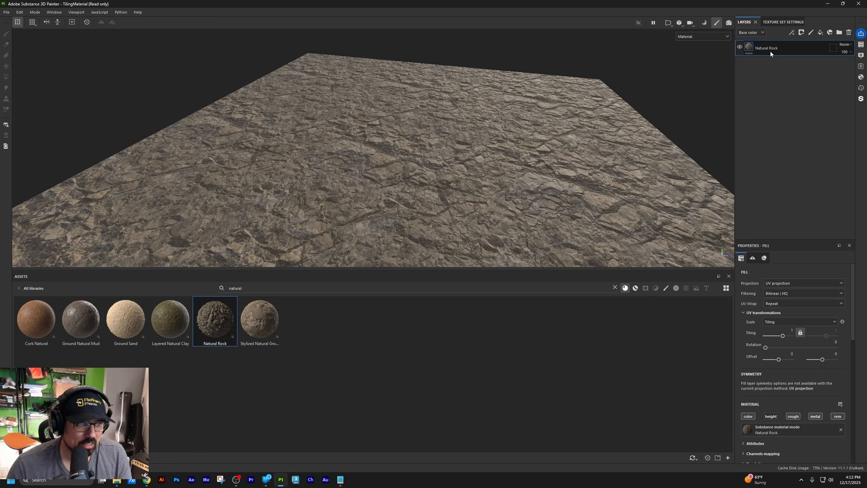
alt+drag(614, 123, 532, 164)
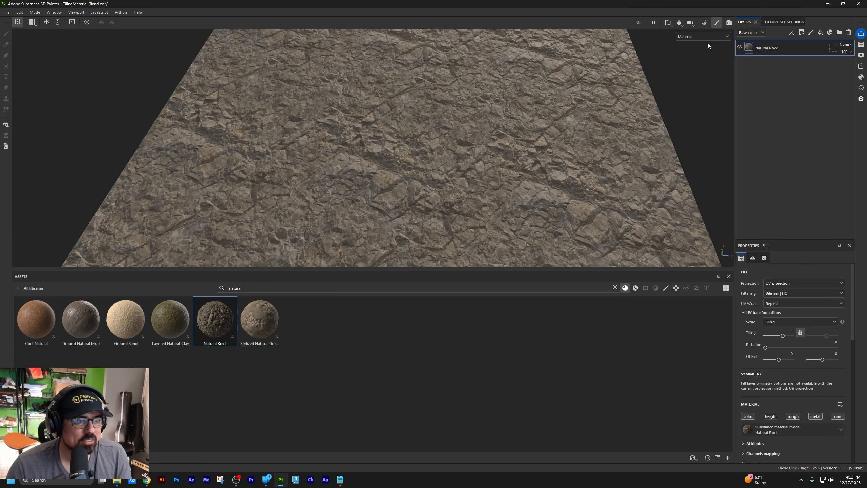
Show the mesh wireframe in the viewport display settings and delete the Natural Rock layer to reveal the bare grid.
click(691, 23)
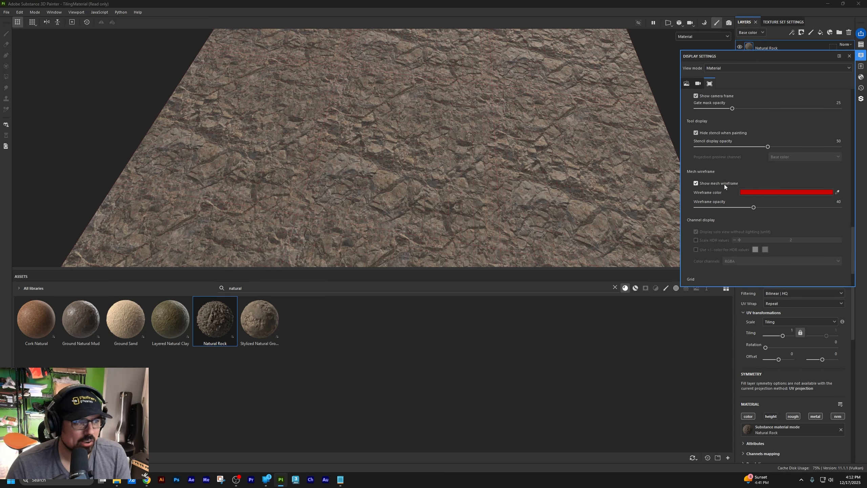
alt+drag(575, 180, 525, 134)
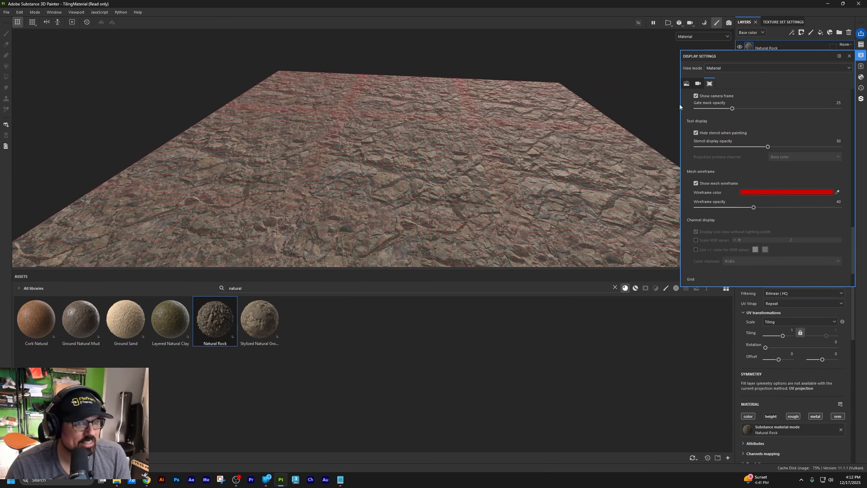
key(Delete)
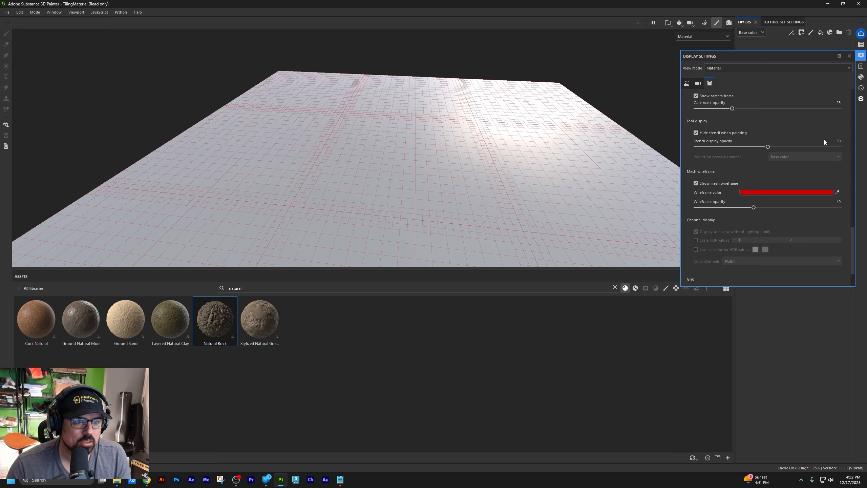
click(849, 55)
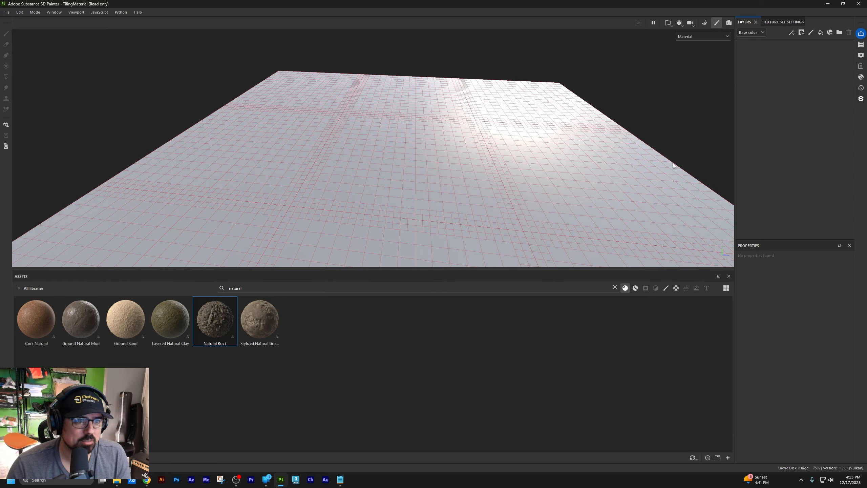
Add the Natural Rock material to the layer stack again and set its UV tiling to 2.
drag(215, 319, 768, 143)
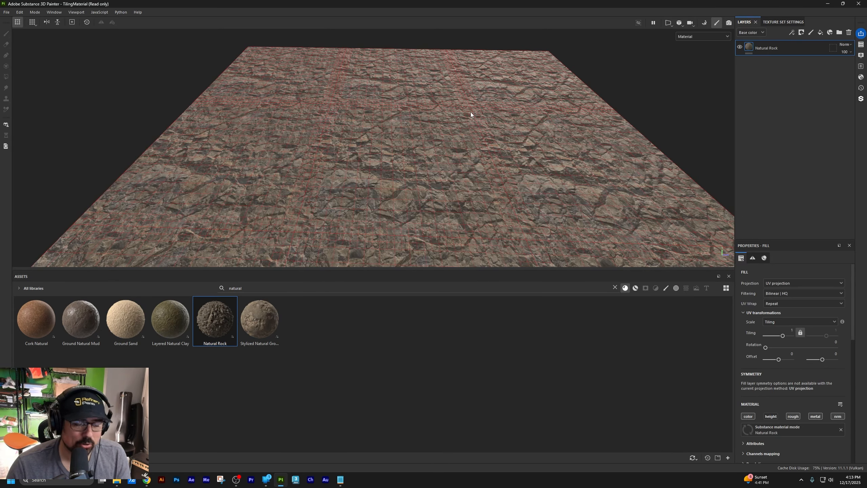
alt+drag(489, 149, 514, 174)
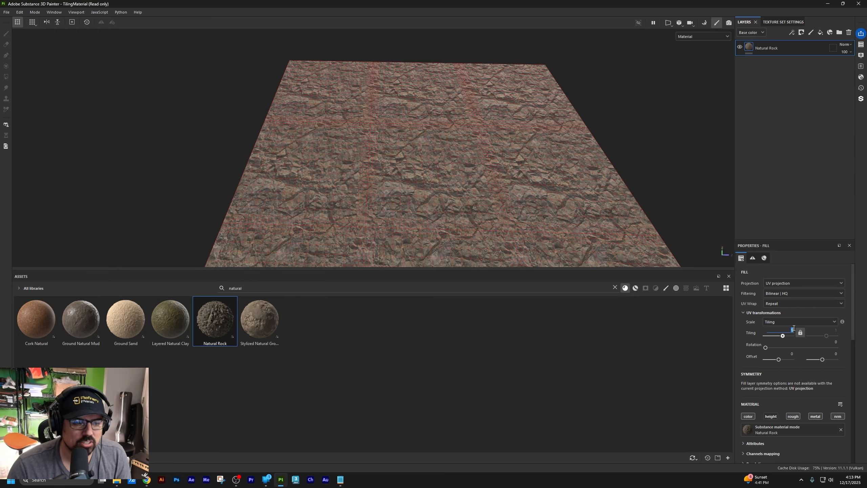
key(Return)
scroll(454, 179, up, 5)
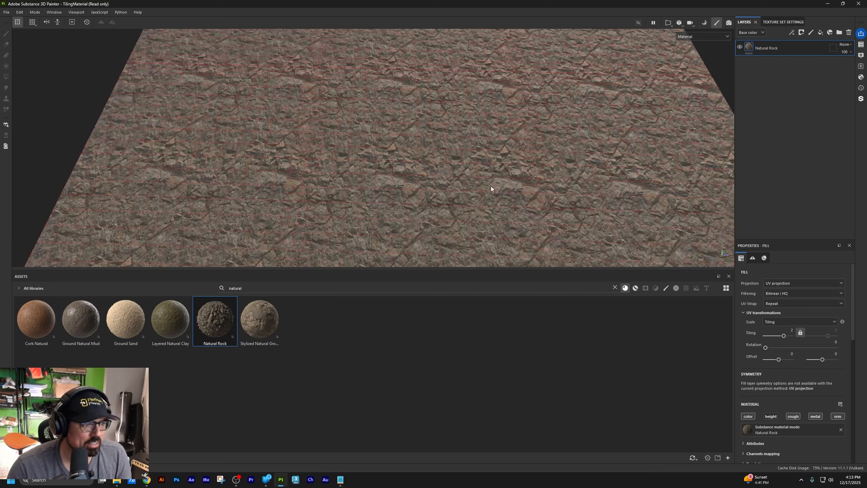
scroll(432, 176, down, 3)
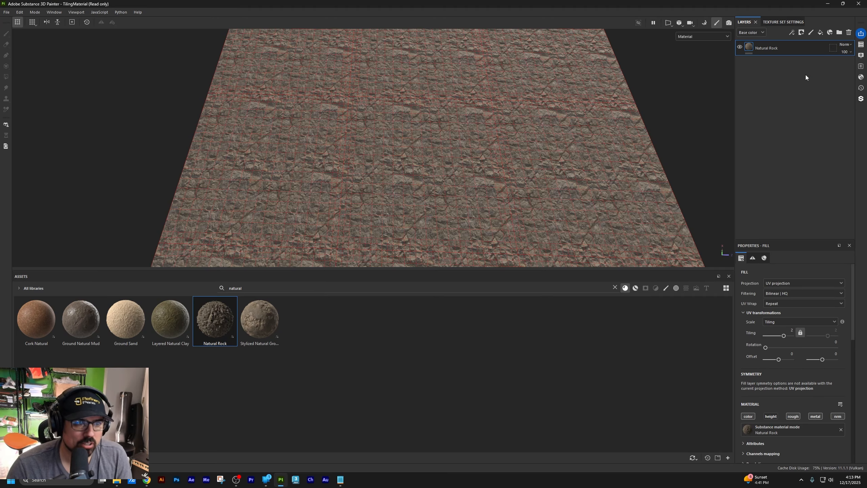
Duplicate the Natural Rock layer and give the copy a UV offset of 0.25 and 0.15 with a rotation of 22.61.
key(ctrl+d)
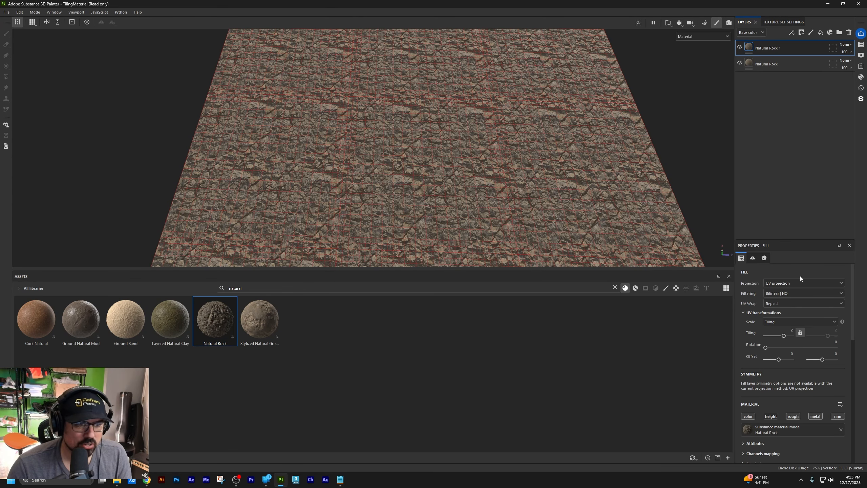
drag(779, 359, 824, 360)
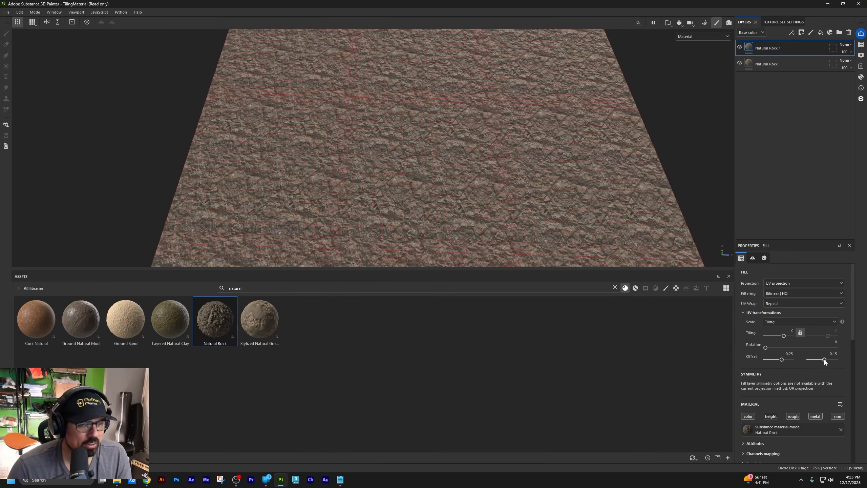
drag(765, 348, 770, 348)
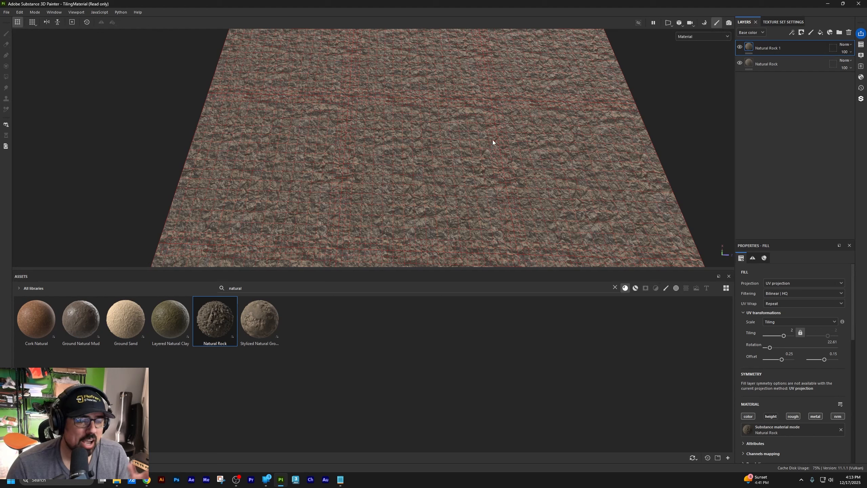
Set the duplicated rock layer's blending mode to Normal in both the Height and Normal channels.
click(744, 32)
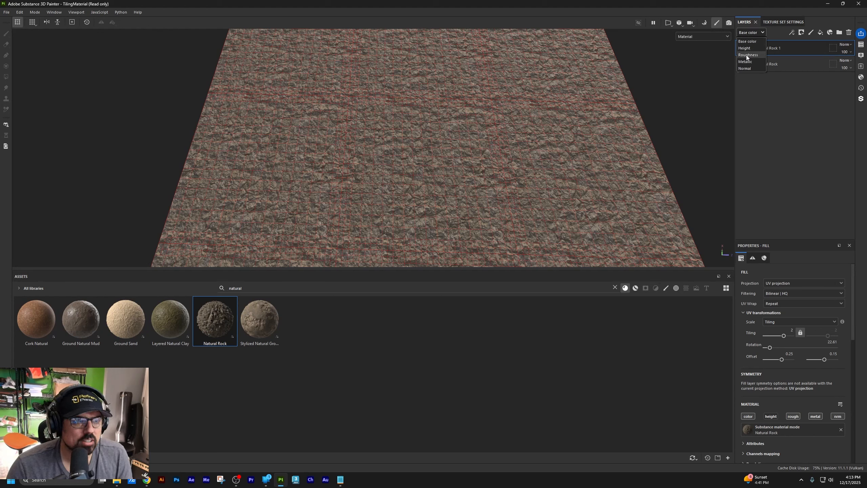
click(745, 48)
click(845, 44)
click(840, 53)
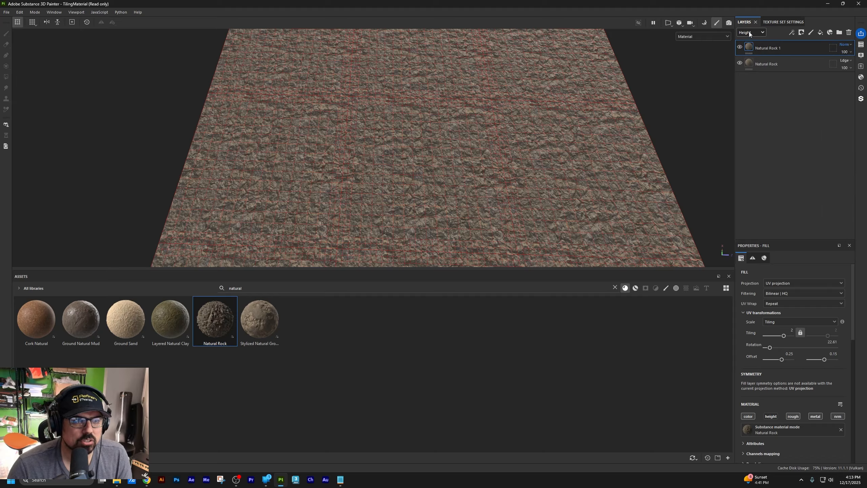
click(750, 33)
click(746, 67)
click(842, 46)
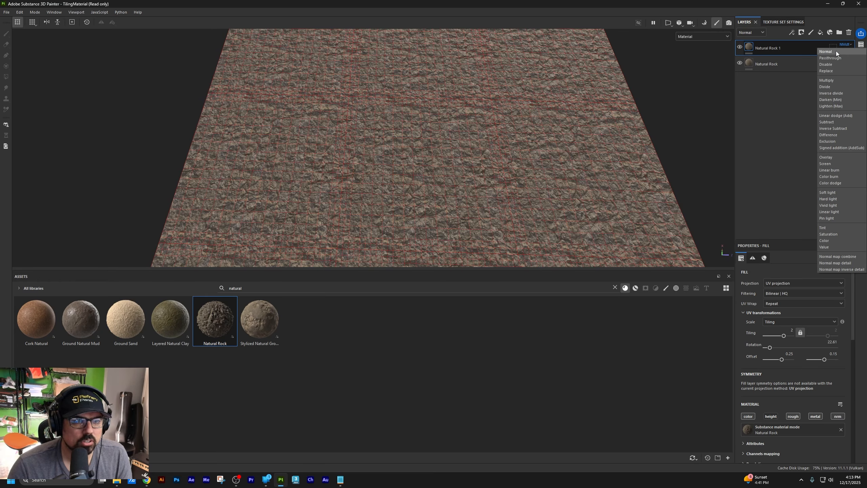
click(836, 51)
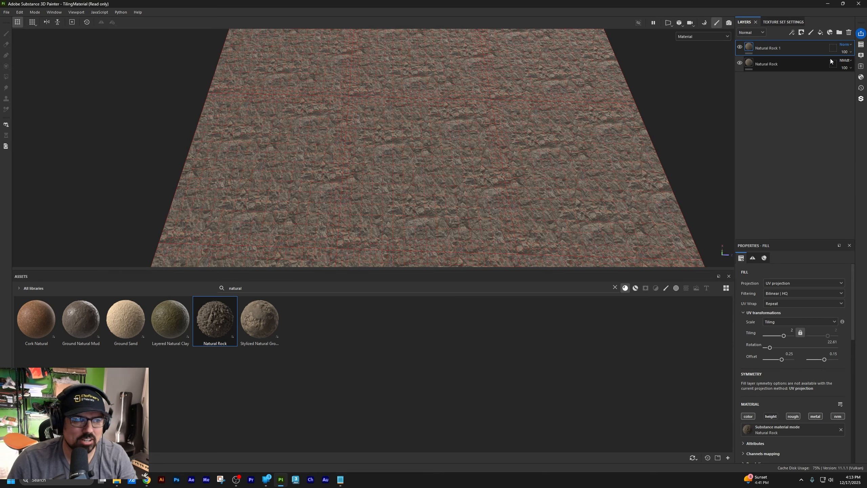
Add a black mask with a paint effect to the duplicated rock layer.
right_click(792, 48)
click(795, 70)
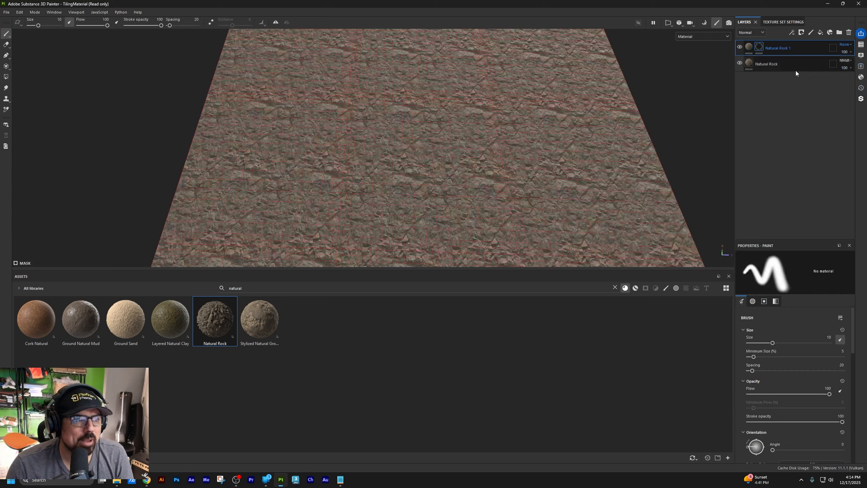
click(792, 35)
click(813, 49)
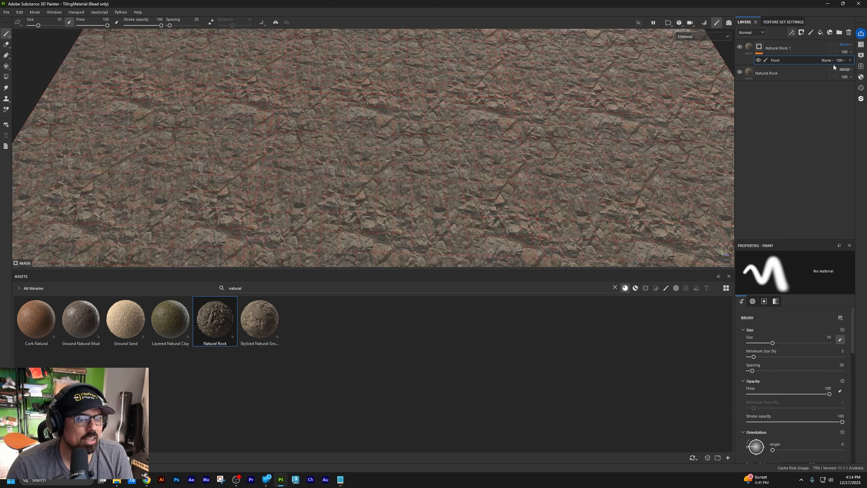
Hide the mesh wireframe and inspect the rock surface across the plane.
mouse_move(861, 57)
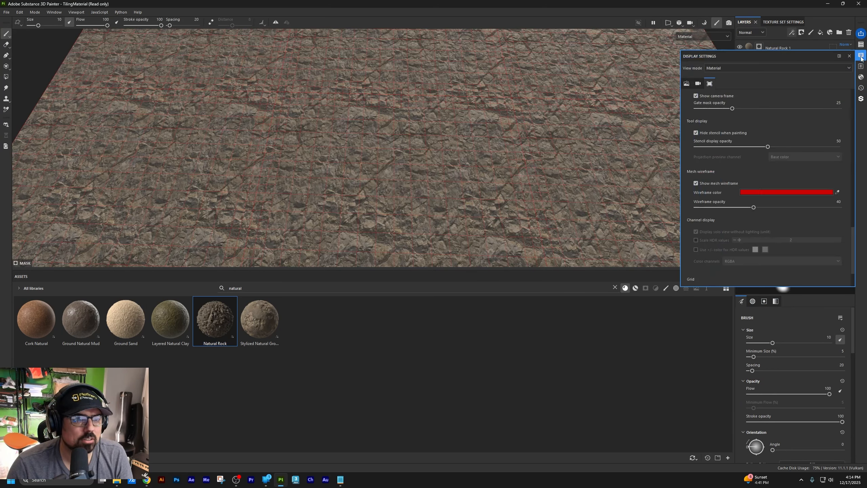
click(725, 183)
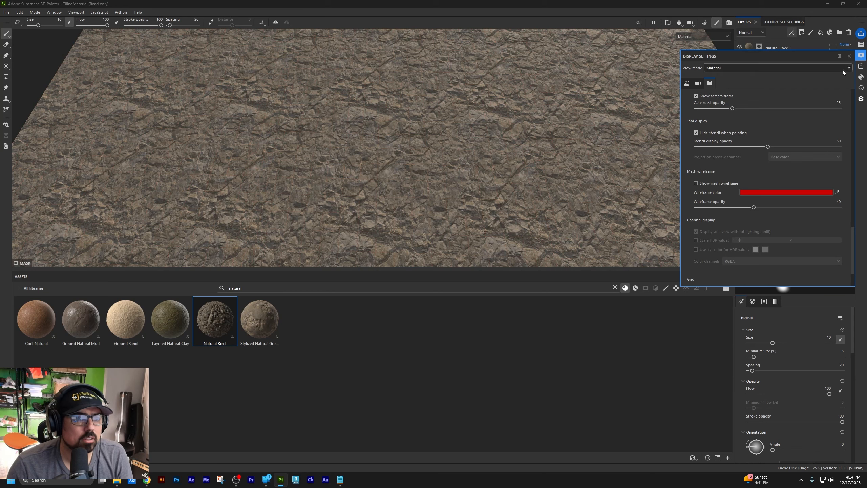
key(f)
scroll(521, 115, up, 3)
alt+drag(520, 115, 519, 136)
alt+middle_drag(517, 106, 508, 132)
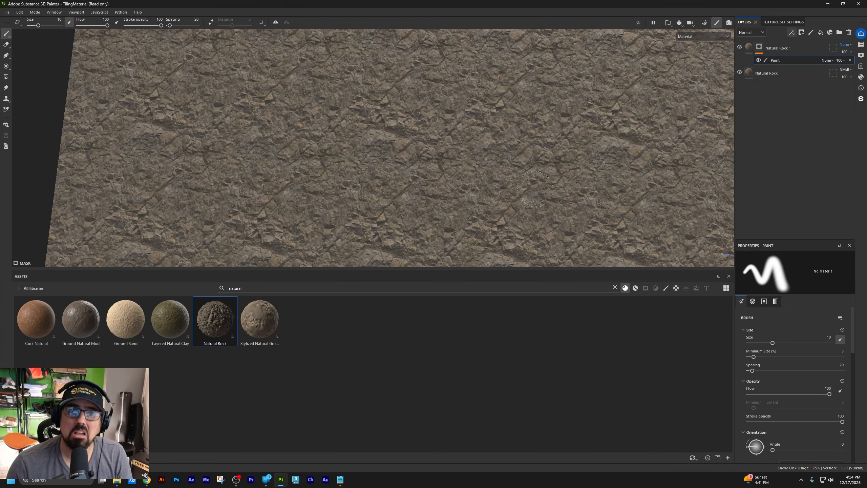
alt+drag(535, 190, 554, 151)
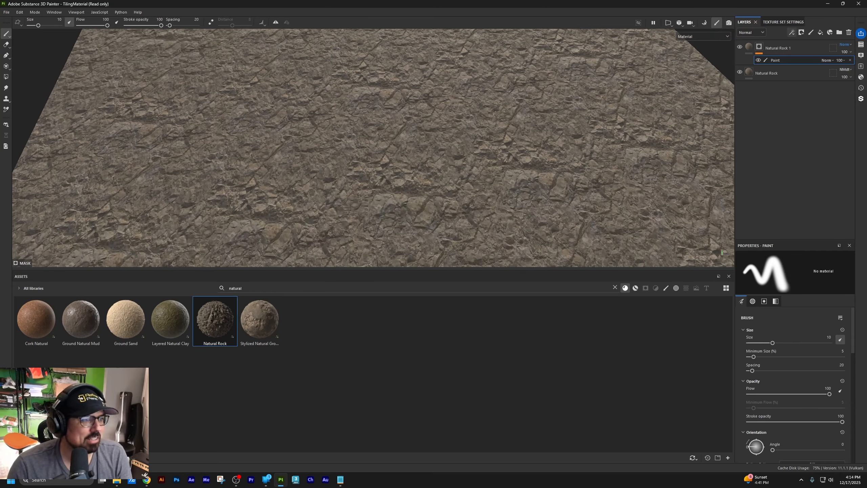
scroll(404, 192, down, 3)
alt+drag(405, 192, 494, 153)
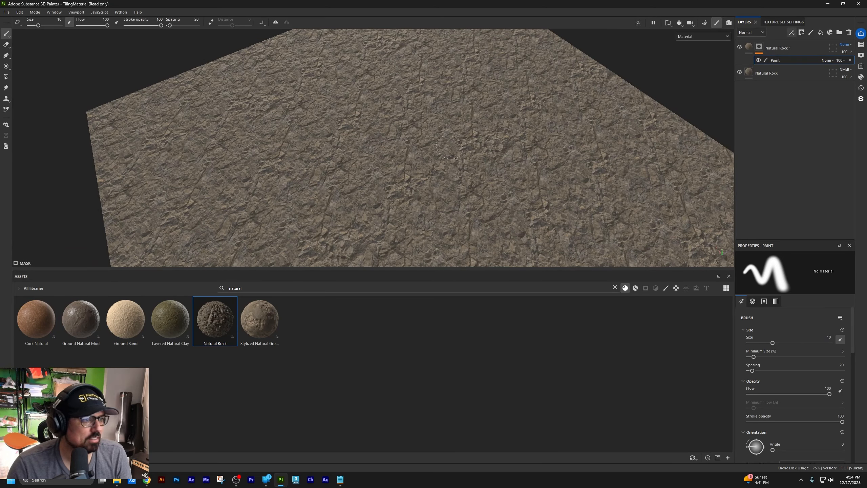
Duplicate the Natural Rock 1 layer and clear the paint effect from the copy's mask.
alt+drag(383, 125, 414, 159)
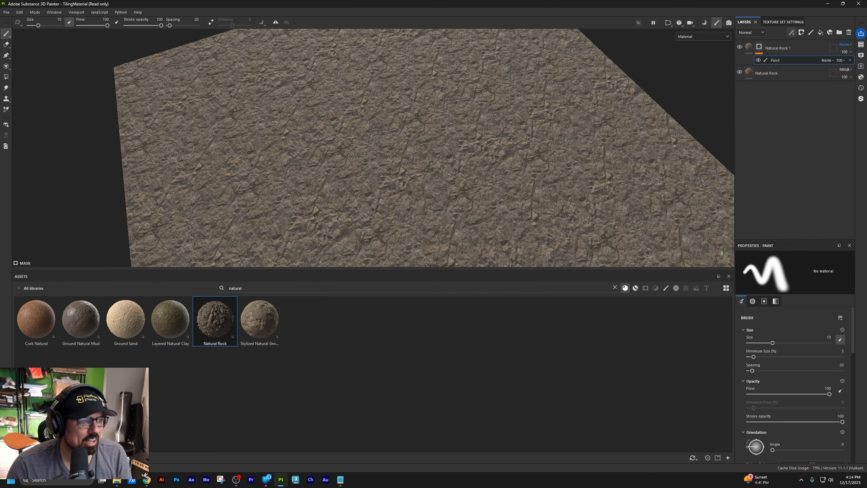
click(808, 55)
key(ctrl+d)
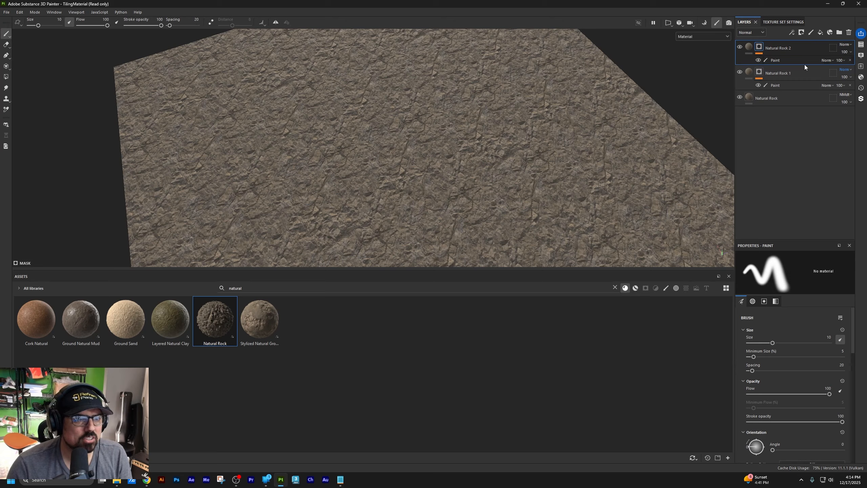
right_click(760, 48)
click(773, 60)
Set the Natural Rock 2 fill's UV rotation to 66.09 and its offset to 0.61 and 0.49.
scroll(774, 380, down, 5)
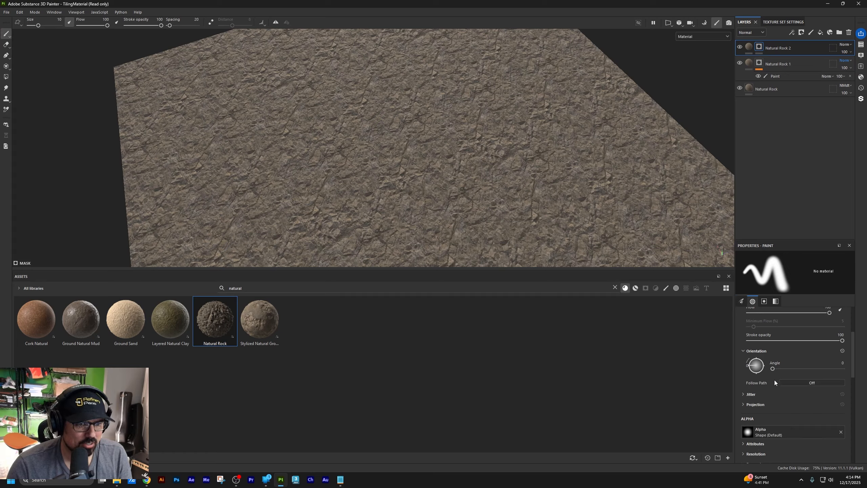
click(751, 91)
scroll(784, 389, down, 5)
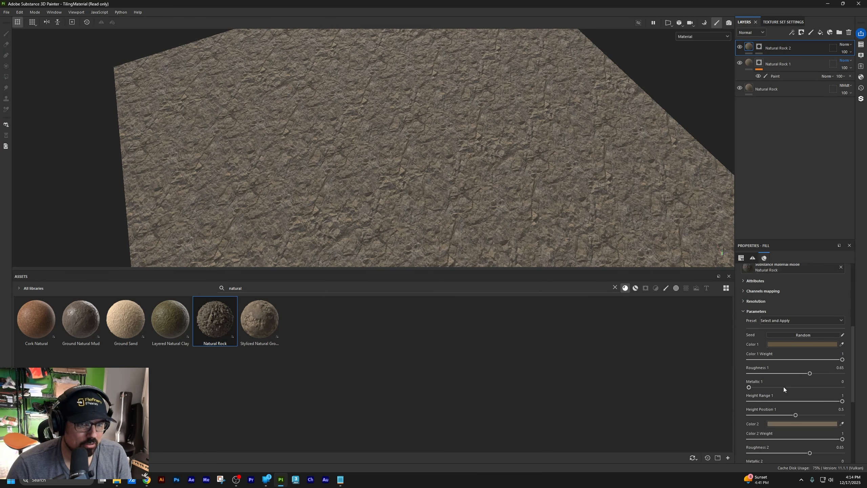
scroll(783, 386, up, 2)
scroll(783, 387, up, 3)
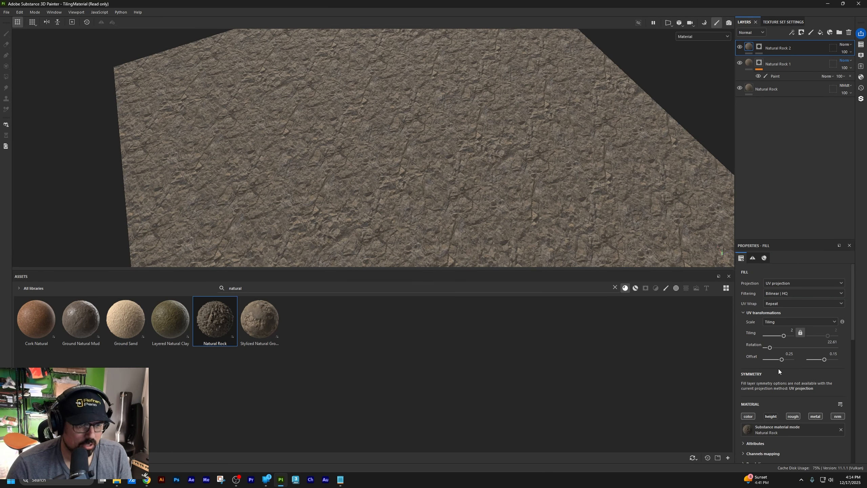
mouse_move(770, 348)
mouse_down()
mouse_move(787, 359)
mouse_move(828, 359)
mouse_up()
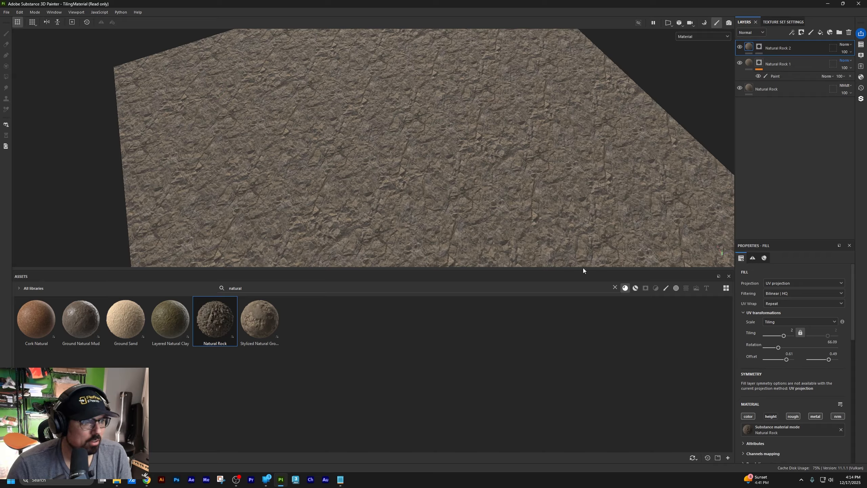
Add a paint effect to the Natural Rock 2 mask and brush strokes across the plane to break up the repetition.
click(759, 46)
click(792, 32)
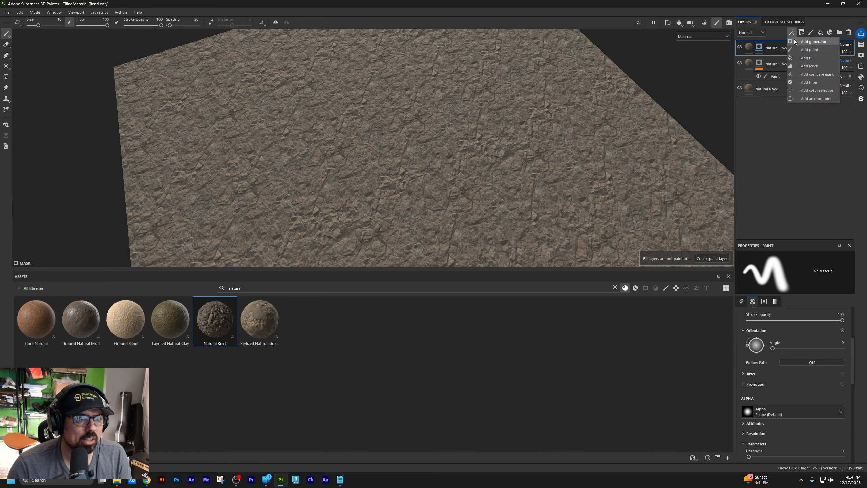
click(800, 51)
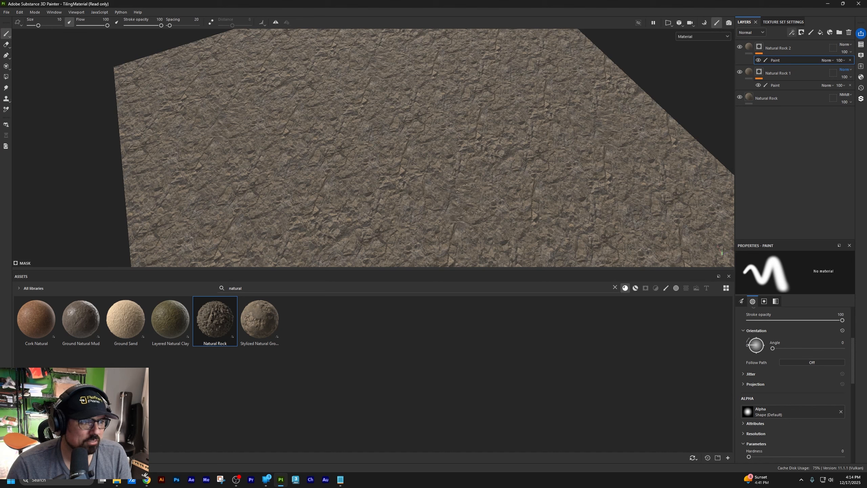
drag(396, 132, 345, 152)
mouse_move(486, 150)
mouse_down()
mouse_move(494, 140)
mouse_move(492, 165)
mouse_move(371, 210)
mouse_up()
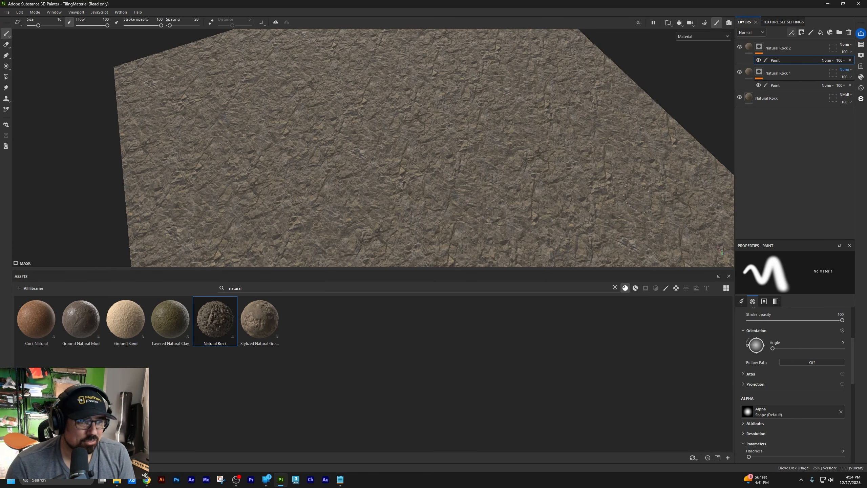
alt+drag(638, 198, 463, 189)
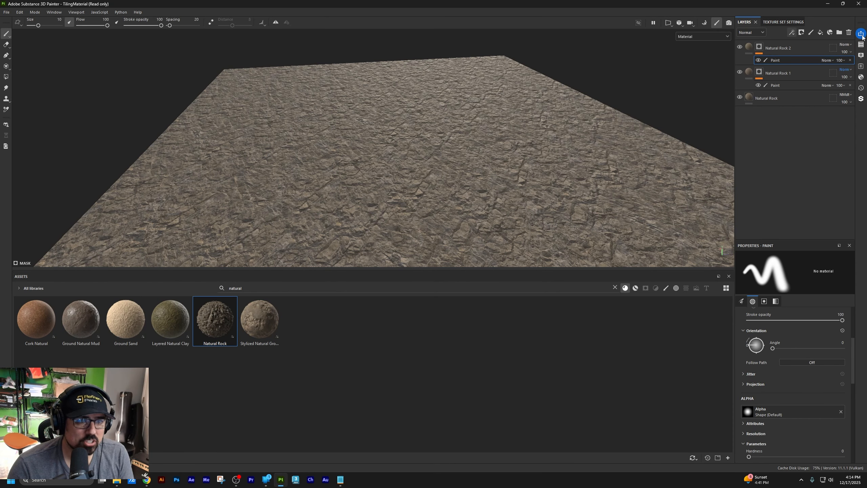
Open the texture export settings and set the output directory to D:/Pixel Wave/Library/Textures/Stone/Natural Rock.
click(861, 34)
click(795, 128)
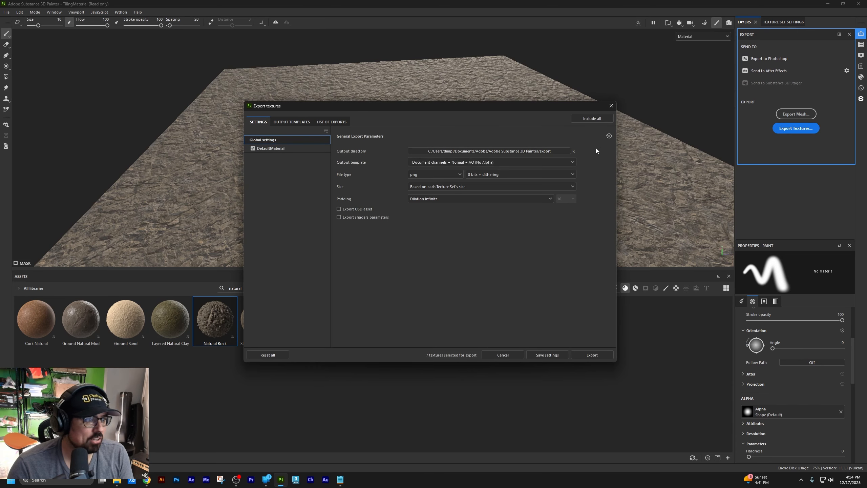
click(531, 152)
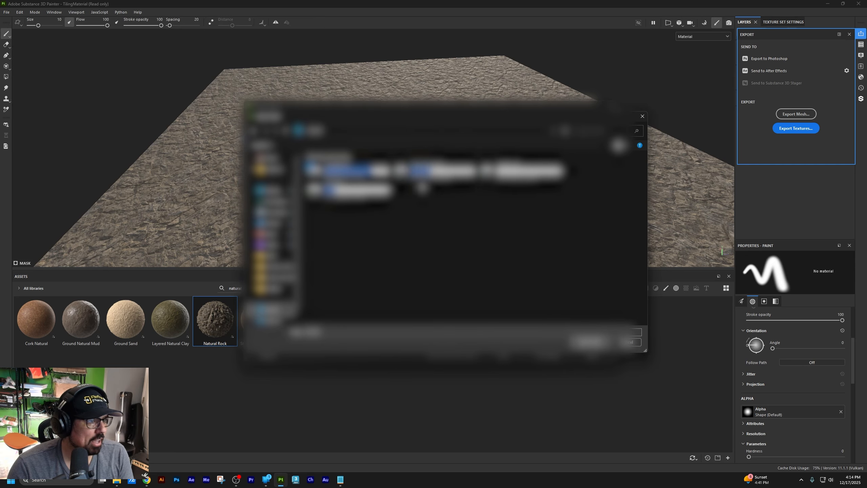
double_click(430, 179)
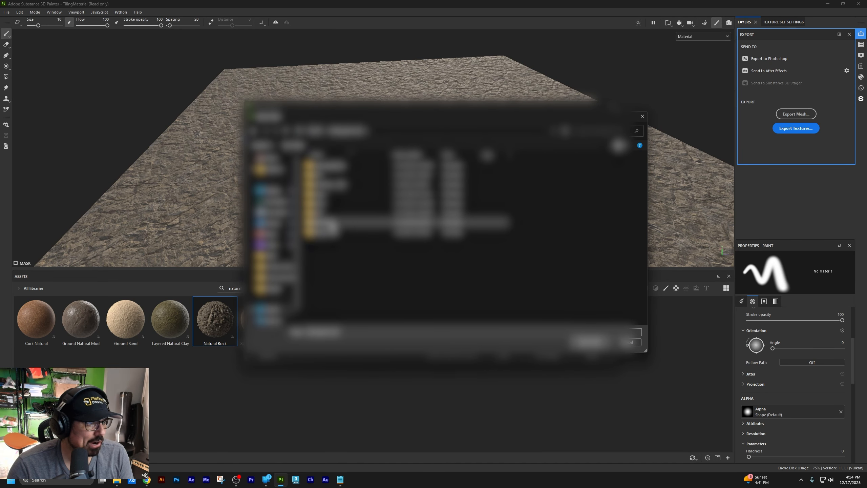
double_click(332, 225)
Export the textures with the Corona_Metal output template as png at 8 bits + dithering.
click(442, 164)
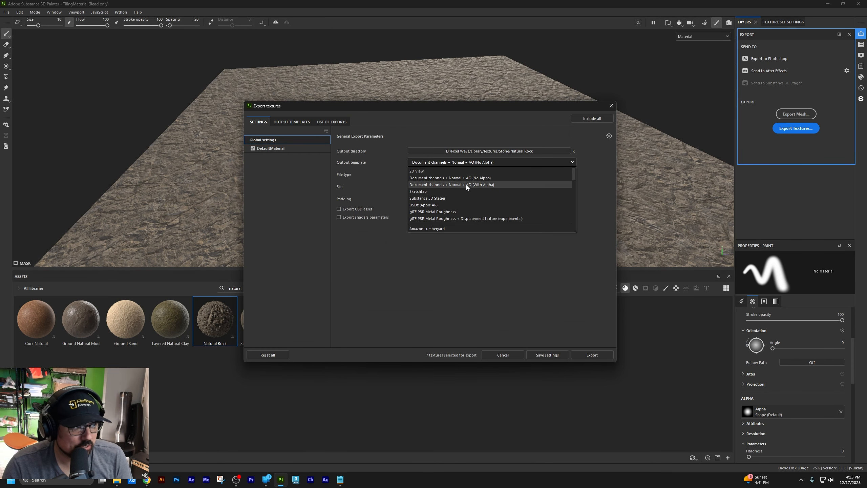
scroll(466, 185, down, 2)
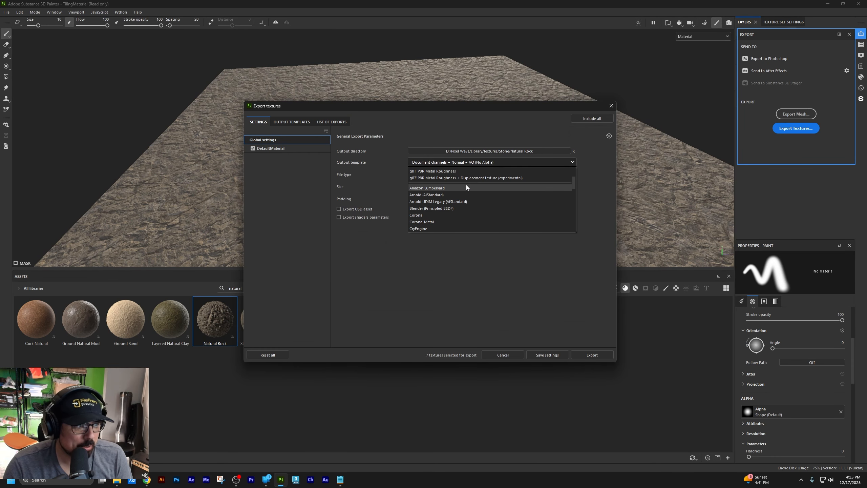
click(421, 222)
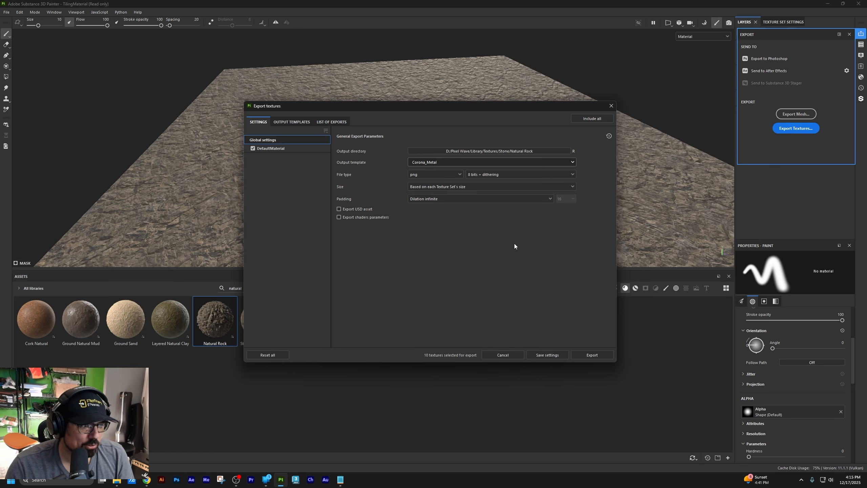
click(486, 175)
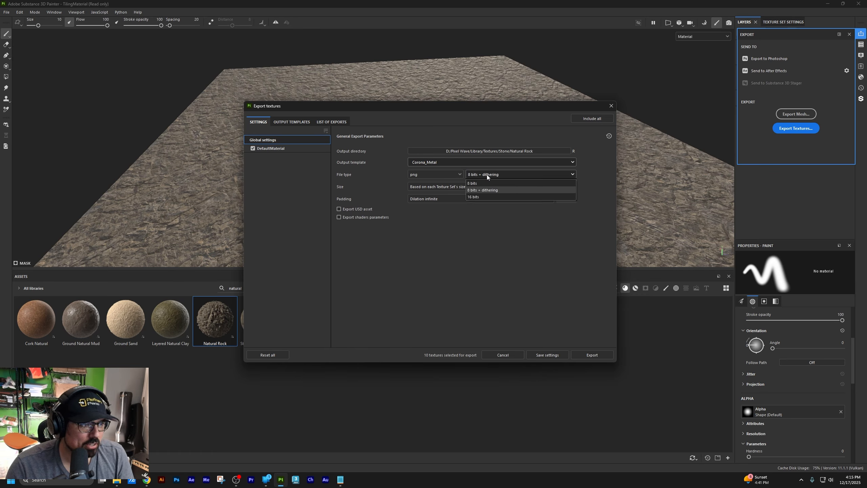
click(481, 191)
click(594, 355)
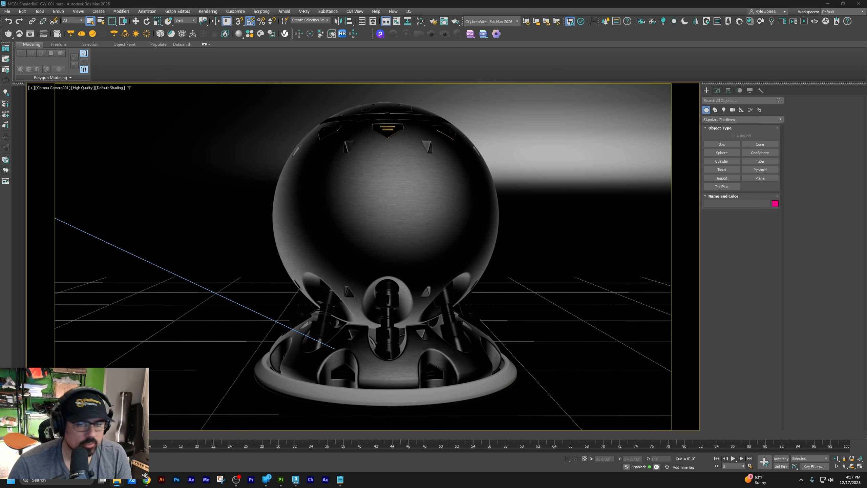
Switch to 3ds Max, open the Slate Material Editor, and delete the old CoronaPhysicalMtl on the right along with its connected maps.
mouse_move(865, 96)
mouse_down()
mouse_move(789, 96)
mouse_move(705, 193)
mouse_move(565, 139)
mouse_move(572, 159)
mouse_move(555, 154)
mouse_move(865, 97)
mouse_up()
click(742, 257)
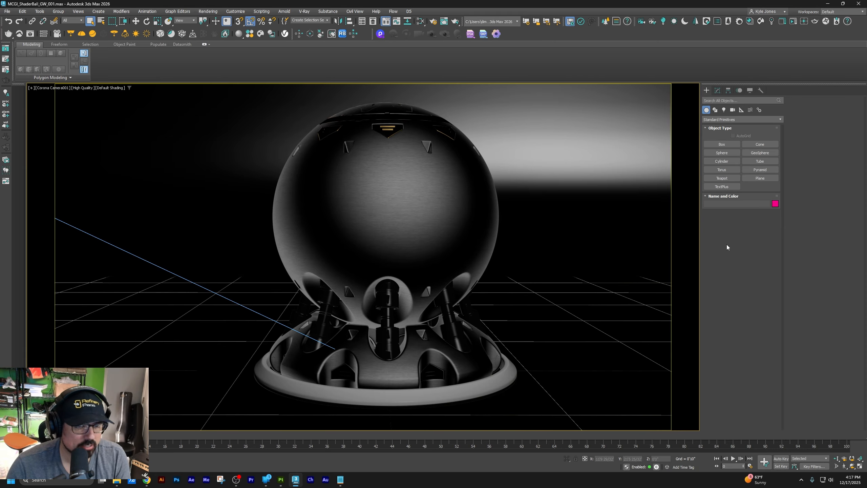
key(m)
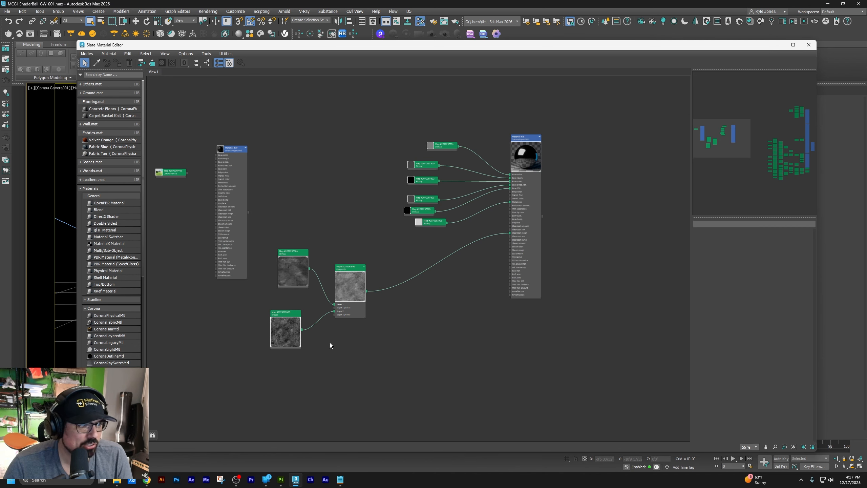
drag(262, 114, 449, 353)
key(Delete)
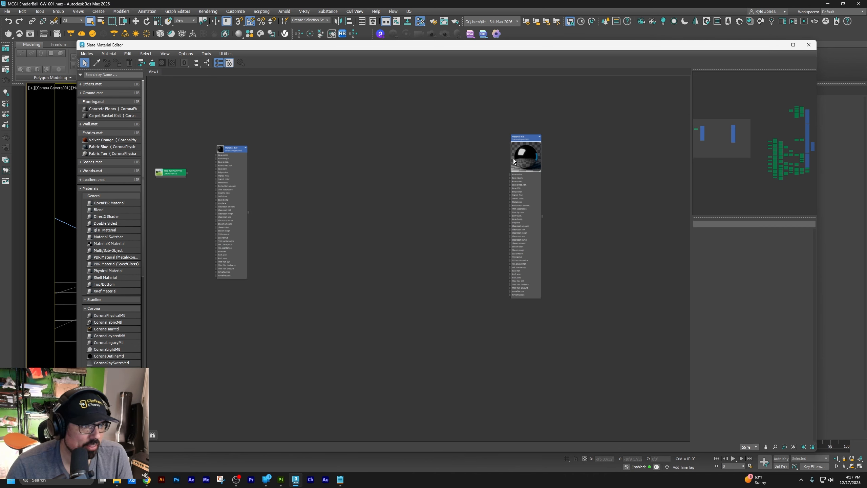
scroll(500, 169, up, 5)
double_click(553, 136)
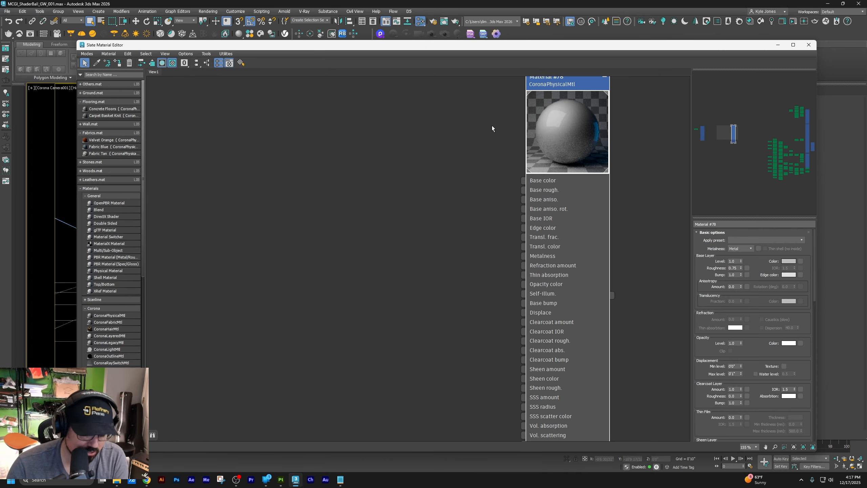
key(Delete)
Add a new CoronaPhysicalMtl and connect the exported plane_divided_DefaultMaterial_BaseColor.png bitmap to its Base color.
drag(119, 316, 488, 175)
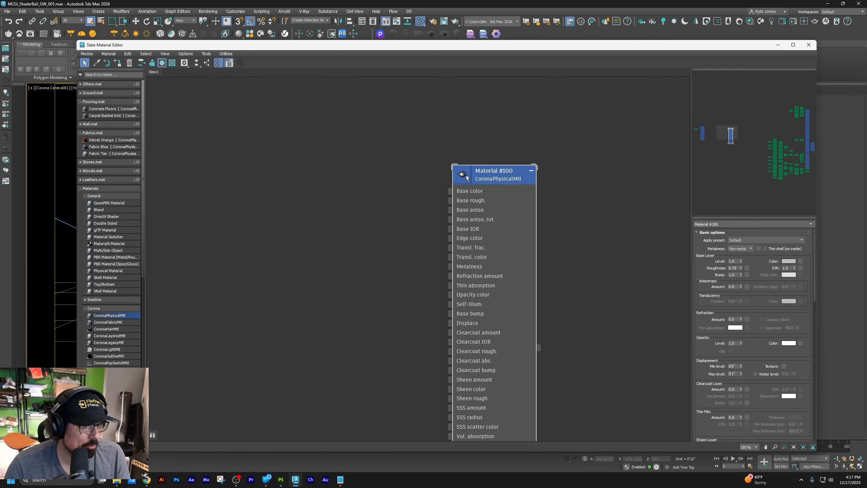
scroll(484, 168, down, 2)
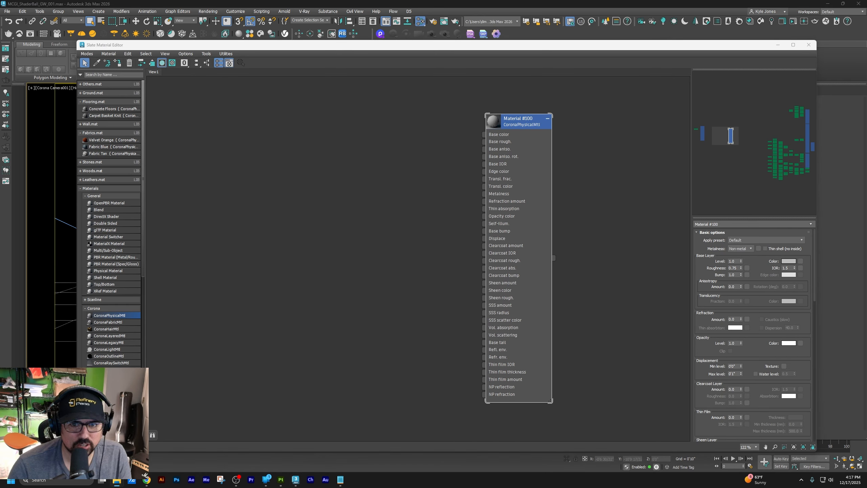
drag(866, 174, 484, 134)
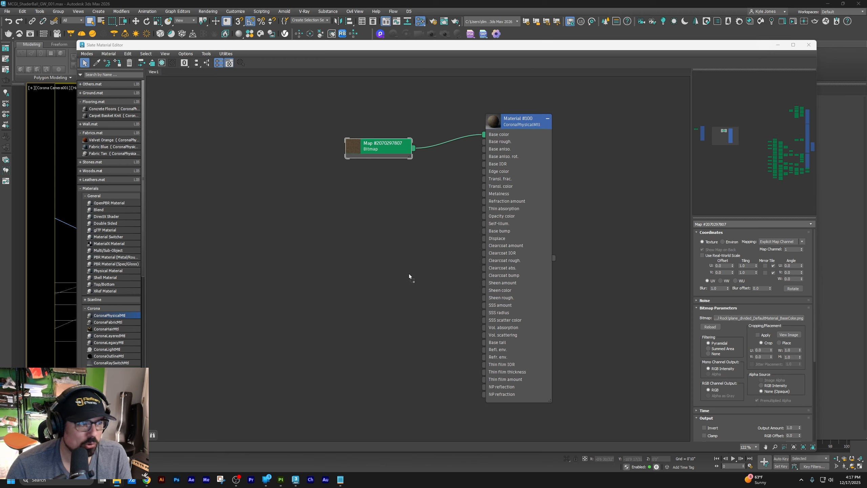
Route the exported normal bitmap and the height bitmap as additional bump through a CoronaNormal map into Base bump, with Add gamma to input enabled.
drag(409, 276, 278, 324)
drag(396, 302, 277, 272)
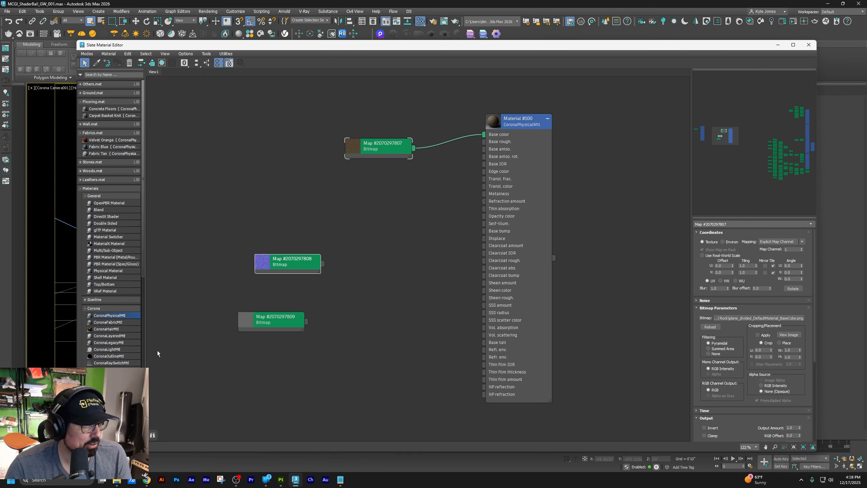
scroll(112, 290, down, 10)
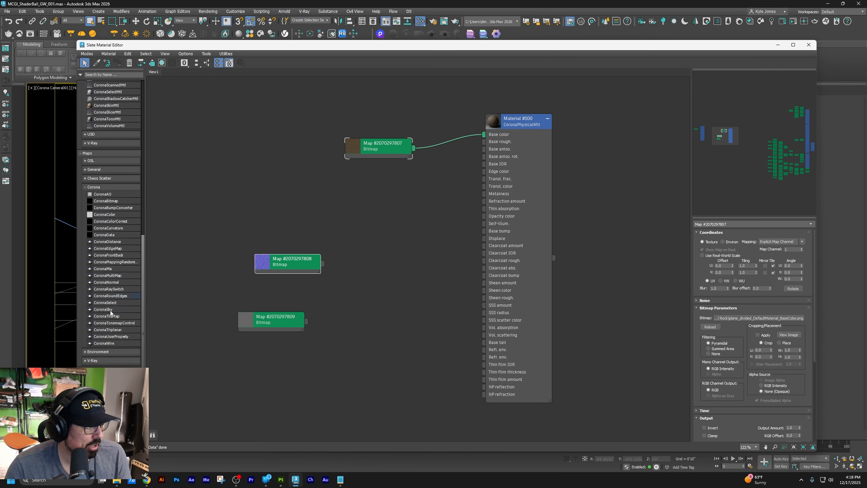
drag(118, 282, 368, 275)
drag(306, 321, 368, 282)
drag(438, 272, 478, 232)
drag(403, 266, 387, 266)
drag(268, 322, 260, 312)
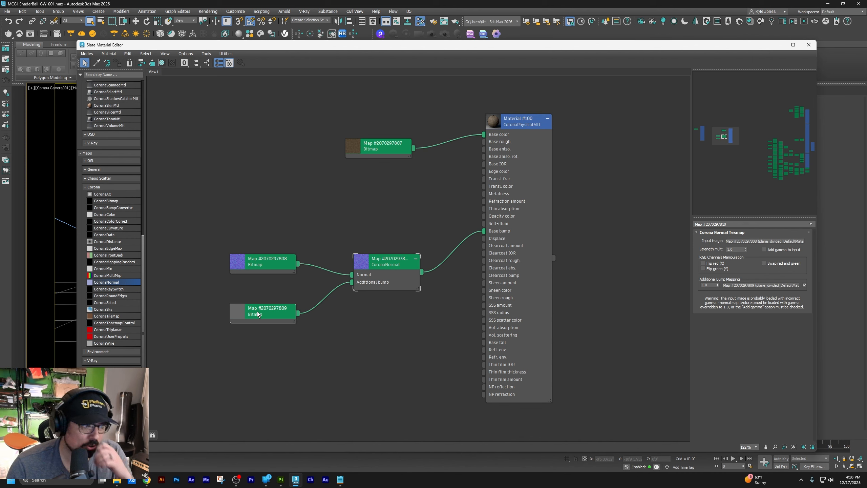
click(388, 275)
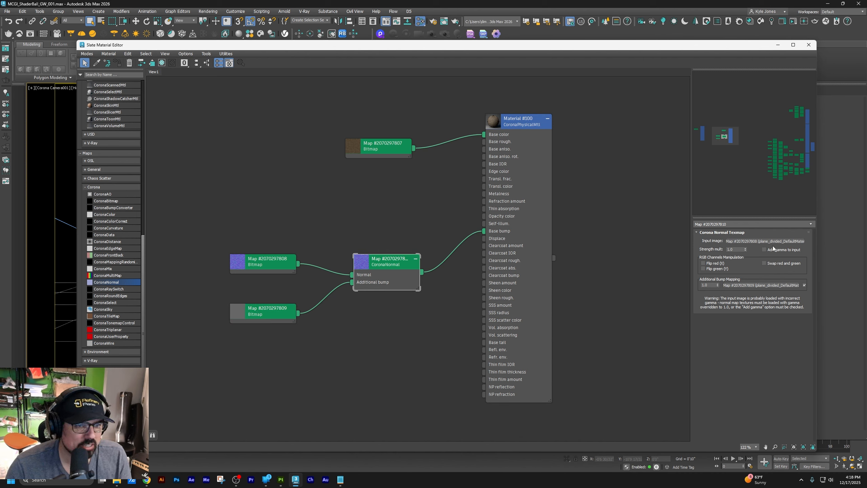
click(781, 250)
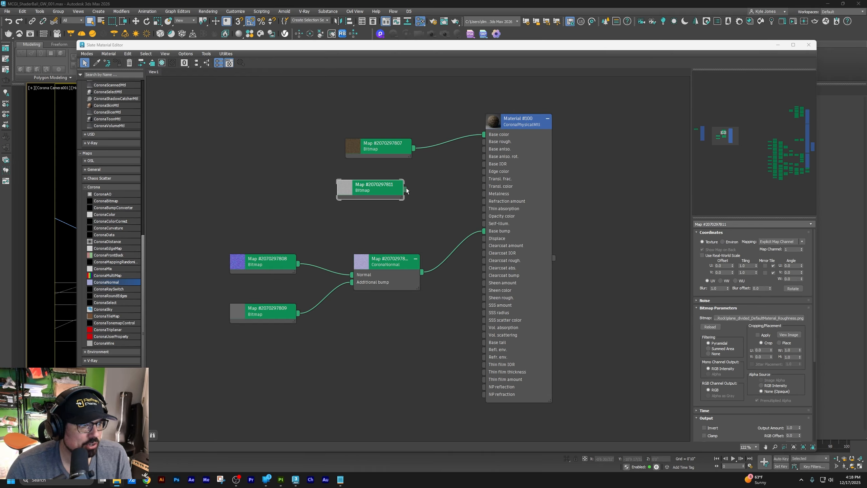
Connect the plane_divided_DefaultMaterial_Roughness bitmap to Base rough., reload it in the Raw color space, and align its node beneath the base color bitmap.
drag(405, 189, 484, 141)
click(755, 321)
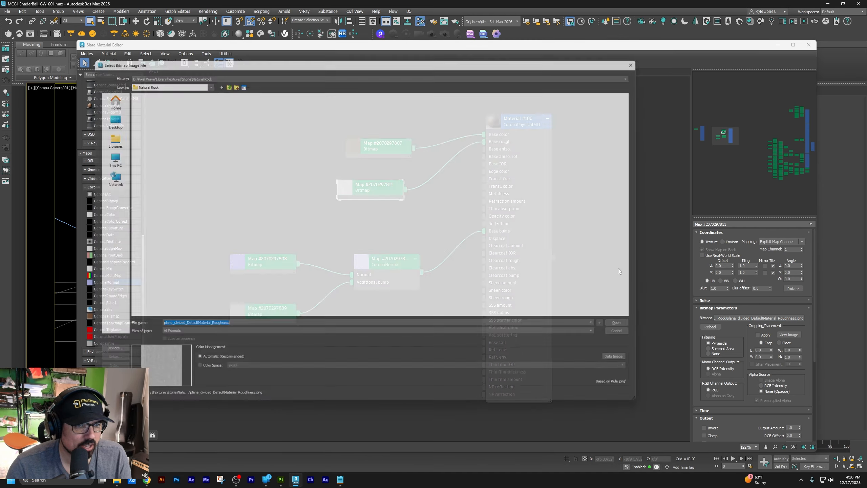
click(204, 373)
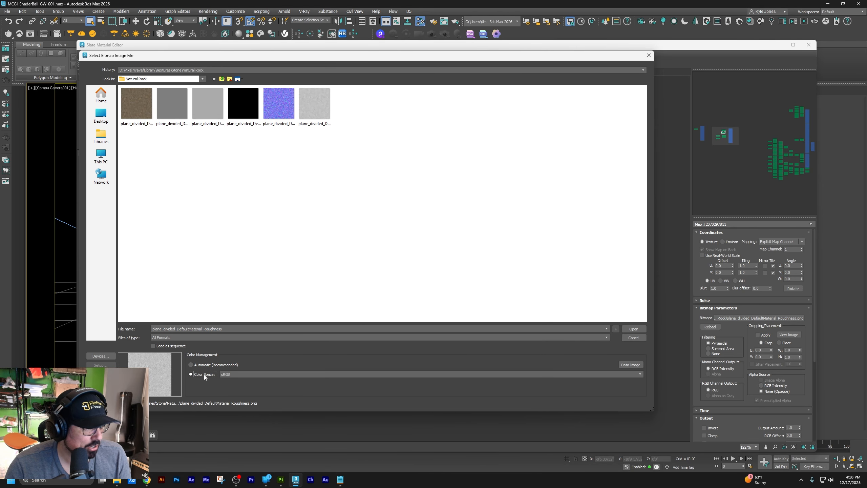
click(241, 375)
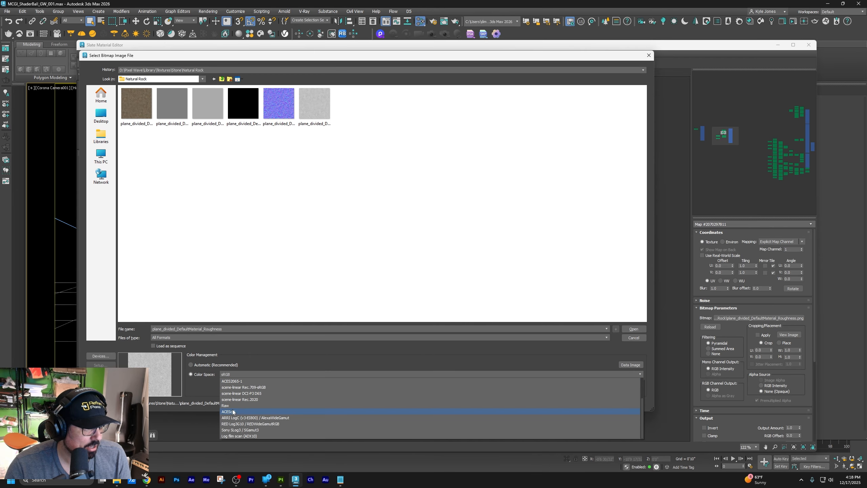
click(233, 405)
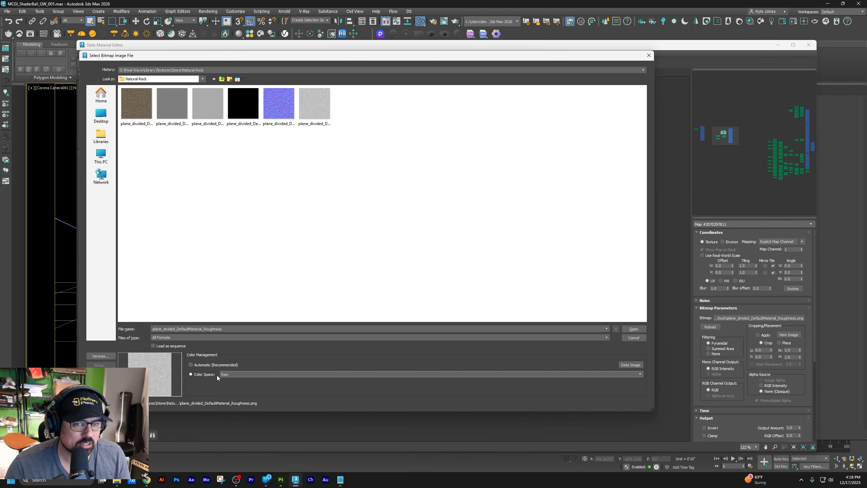
click(633, 328)
drag(367, 190, 376, 141)
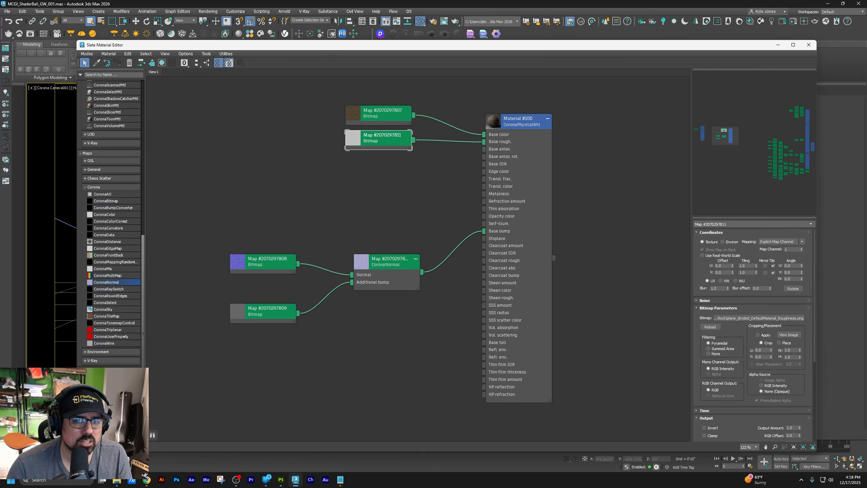
Connect the plane_divided_DefaultMaterial_IOR bitmap to Base IOR, reload it in the Raw color space, and enlarge the CoronaPhysicalMtl preview.
drag(416, 176, 483, 164)
drag(372, 188, 373, 180)
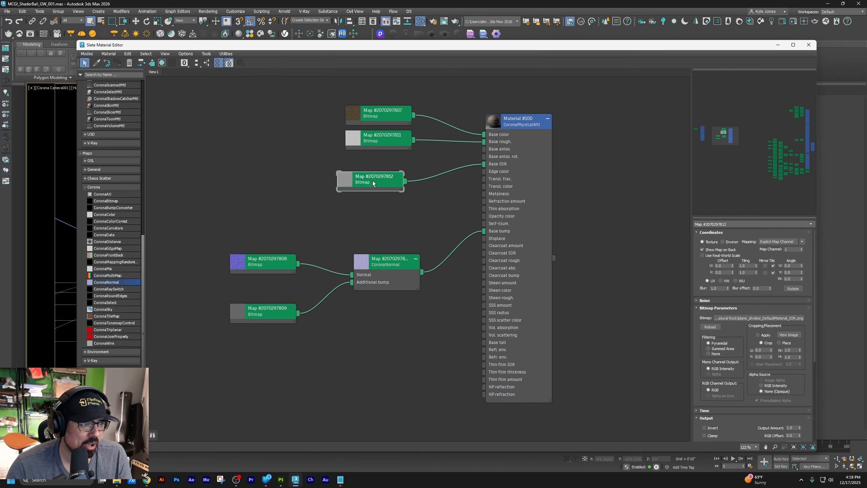
click(779, 317)
click(191, 374)
click(242, 374)
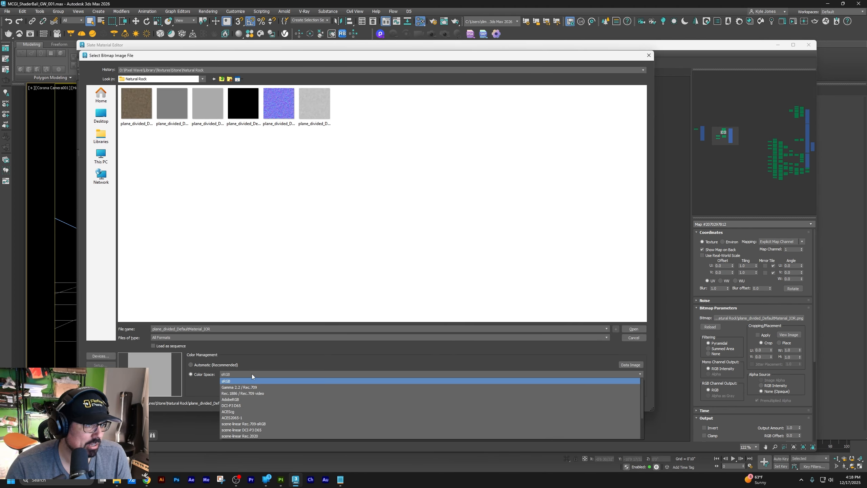
scroll(255, 405, down, 2)
click(254, 405)
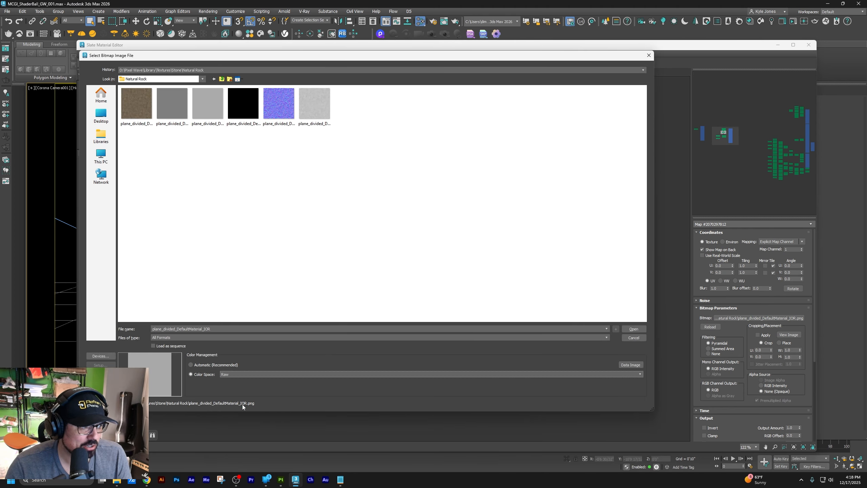
click(628, 329)
double_click(494, 121)
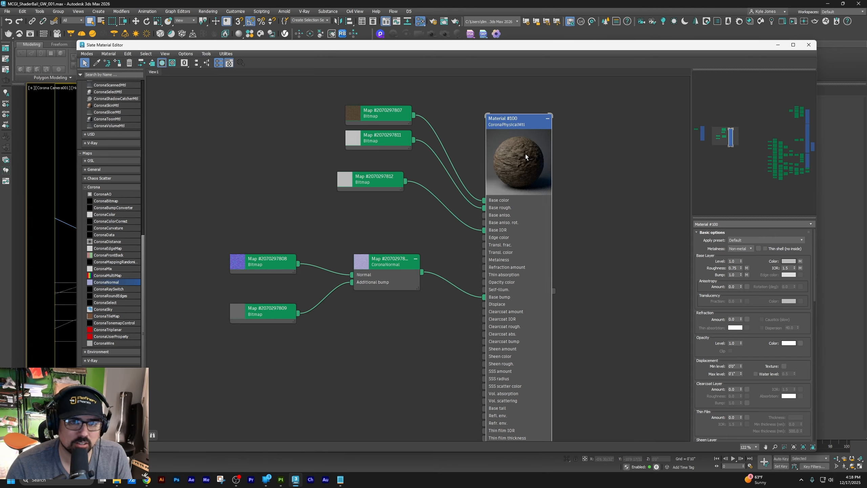
double_click(391, 263)
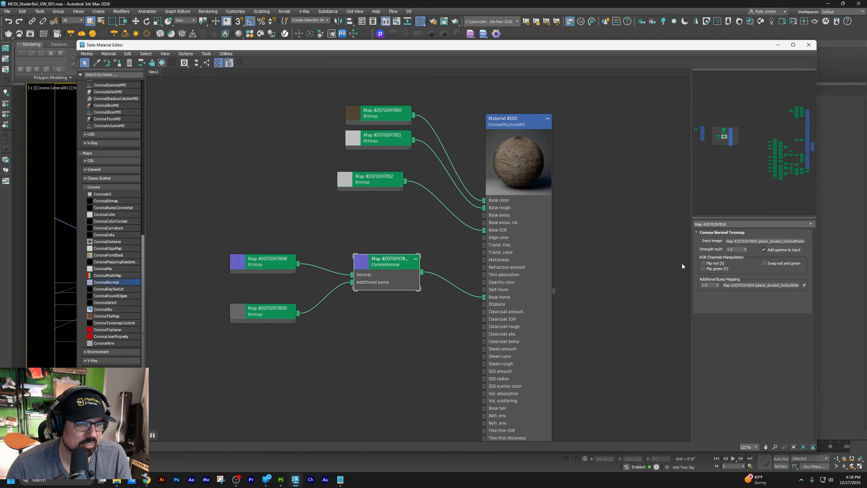
Try reloading the plane_divided_DefaultMaterial_IOR bitmap with Automatic color management.
double_click(374, 178)
click(776, 318)
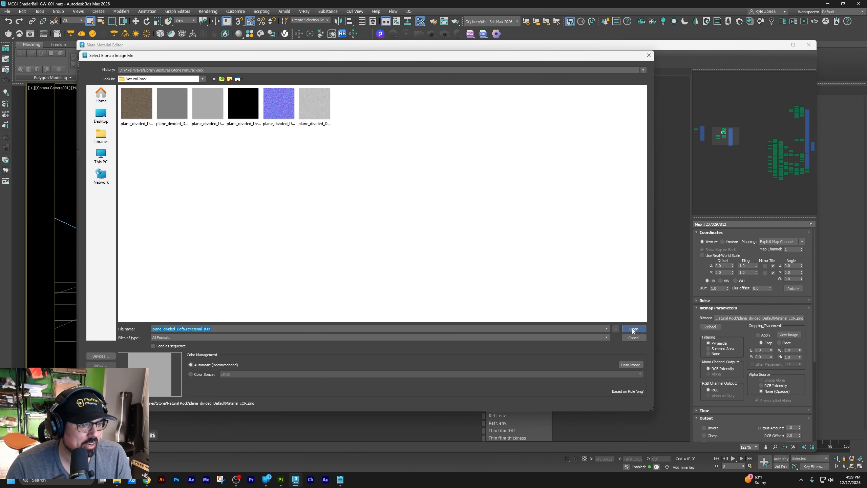
click(633, 328)
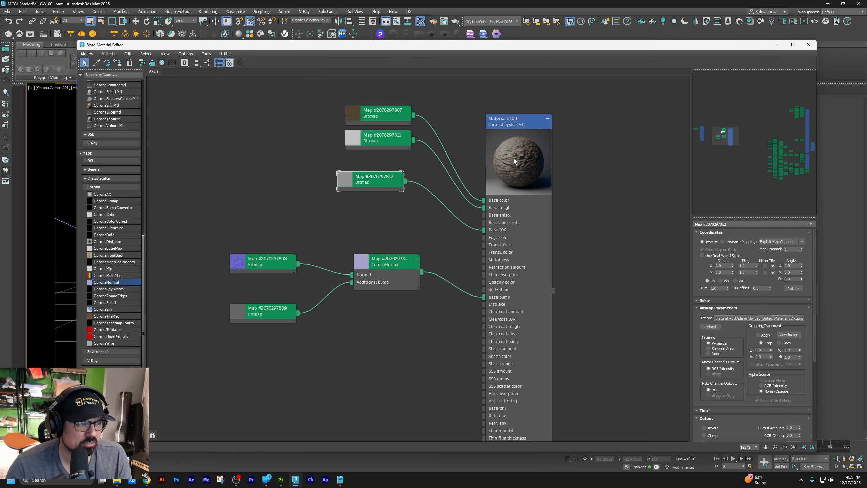
click(802, 318)
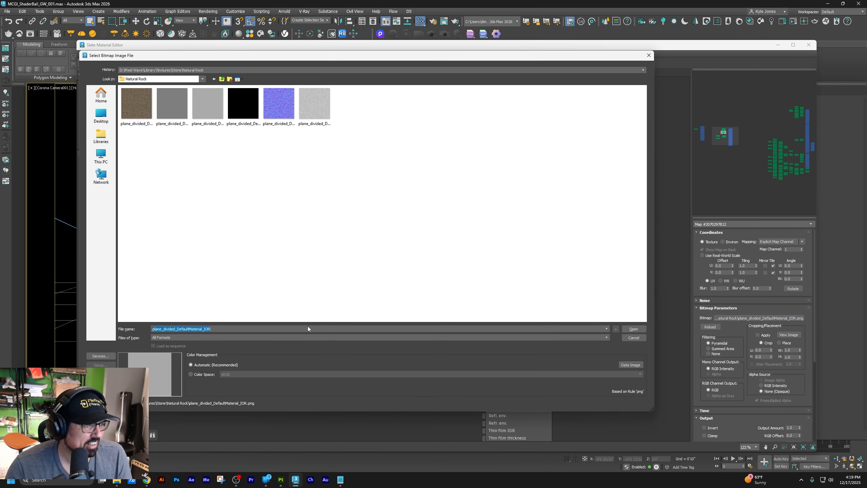
click(634, 328)
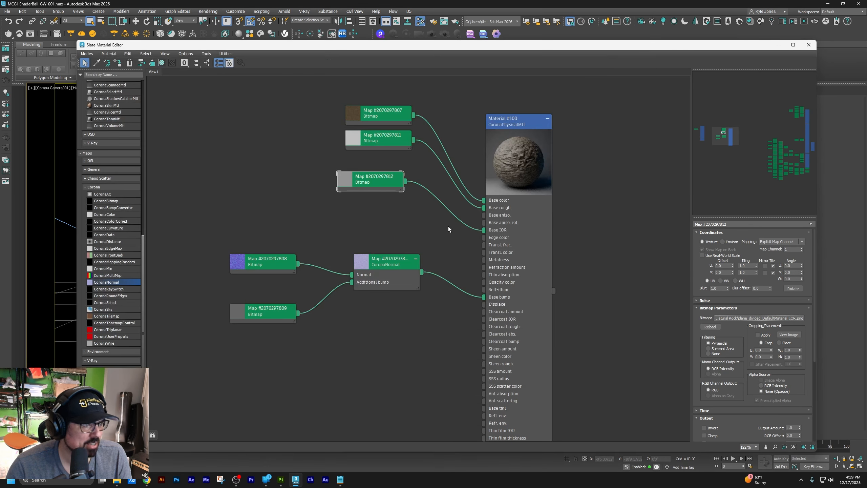
Reload the plane_divided_DefaultMaterial_IOR bitmap in the Raw color space.
click(380, 140)
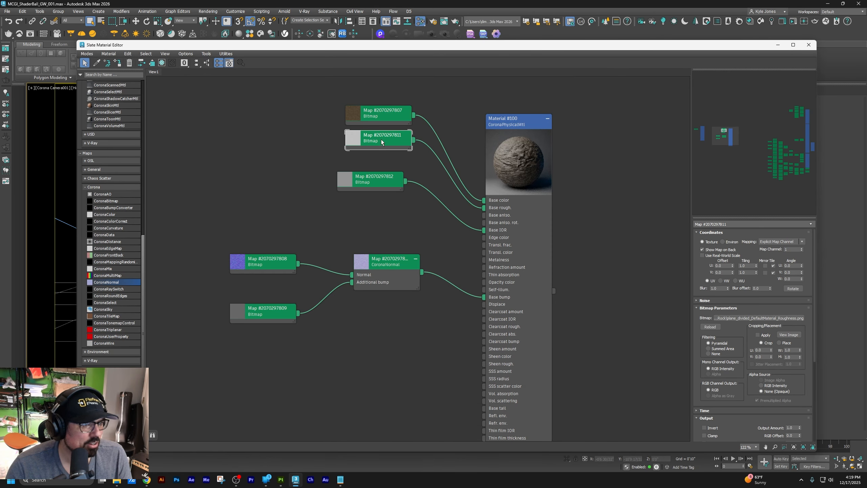
click(385, 186)
click(758, 317)
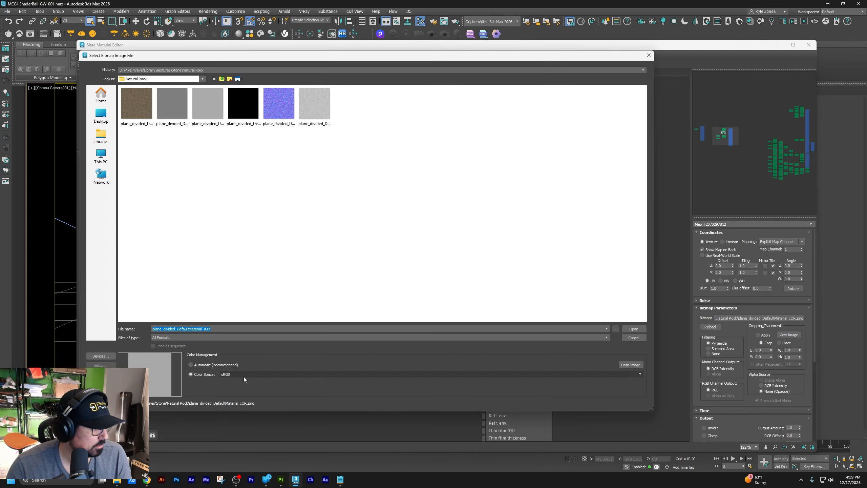
click(244, 377)
click(234, 405)
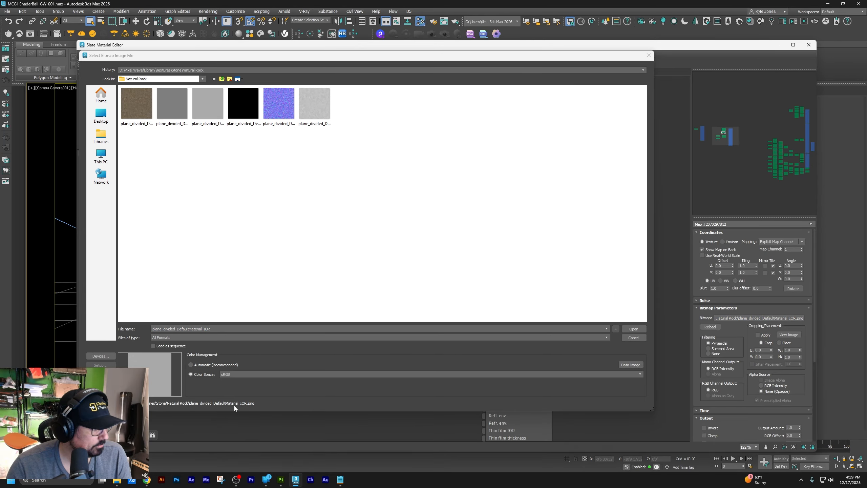
click(630, 329)
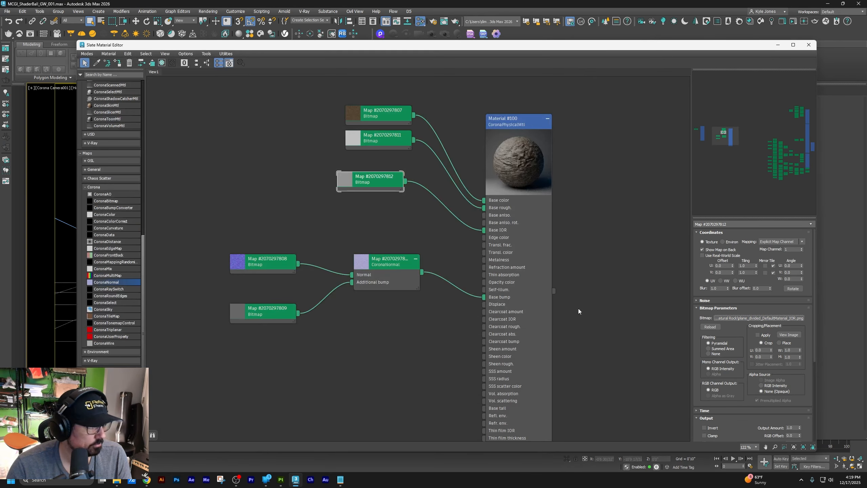
Try reloading the plane_divided_DefaultMaterial_Roughness bitmap in the sRGB color space.
click(382, 141)
click(770, 317)
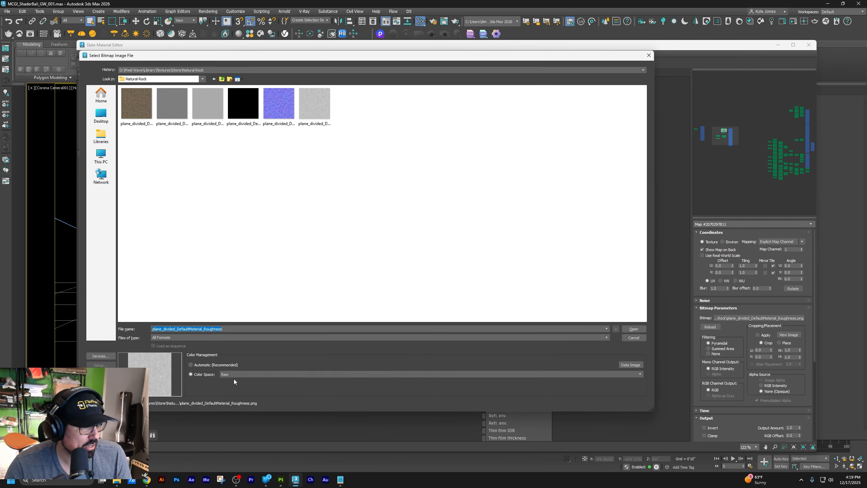
click(235, 375)
click(319, 385)
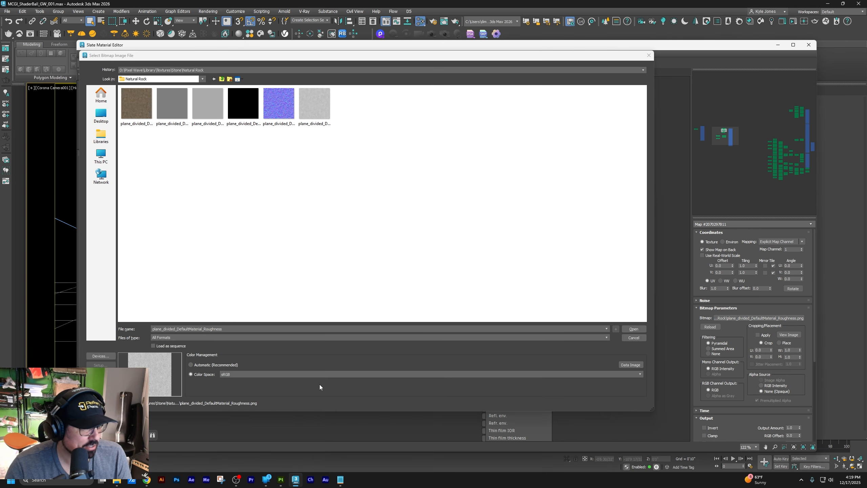
click(632, 329)
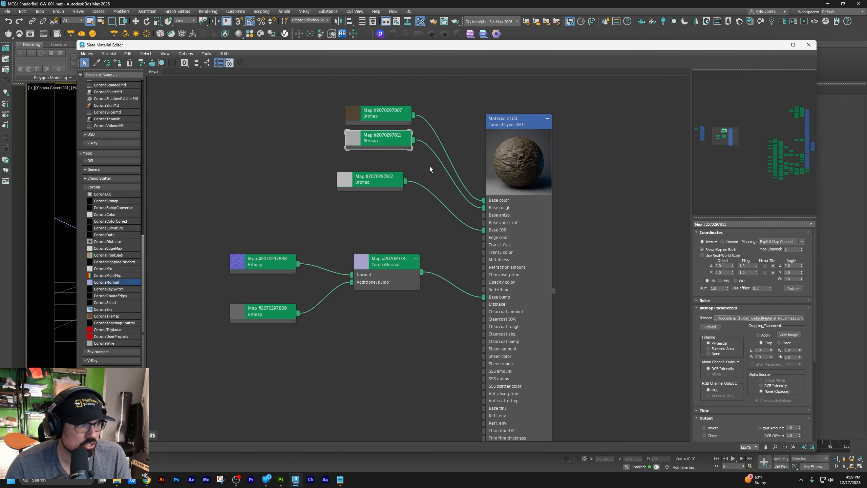
Align the roughness bitmap node with the IOR bitmap node and line up the CoronaNormal node with the base color bitmap.
drag(360, 137, 353, 140)
drag(370, 179, 370, 171)
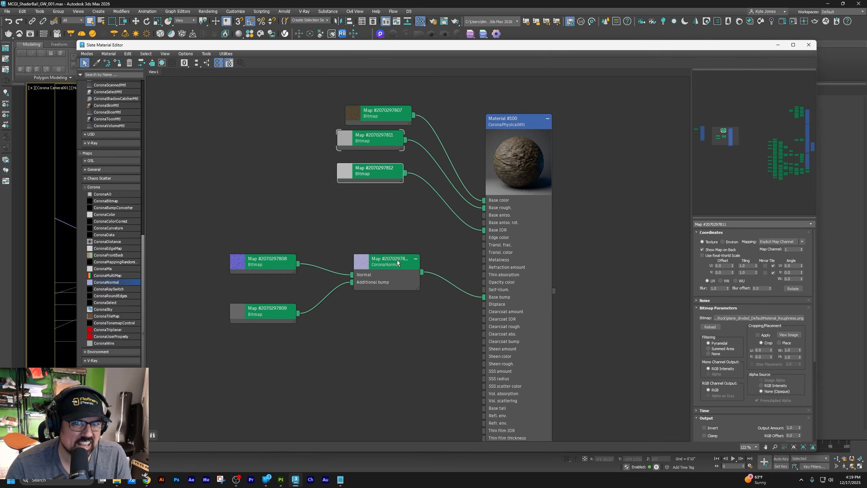
drag(397, 260, 389, 260)
Switch the plane_divided_DefaultMaterial_Roughness bitmap back to the Raw color space and reload it.
click(374, 144)
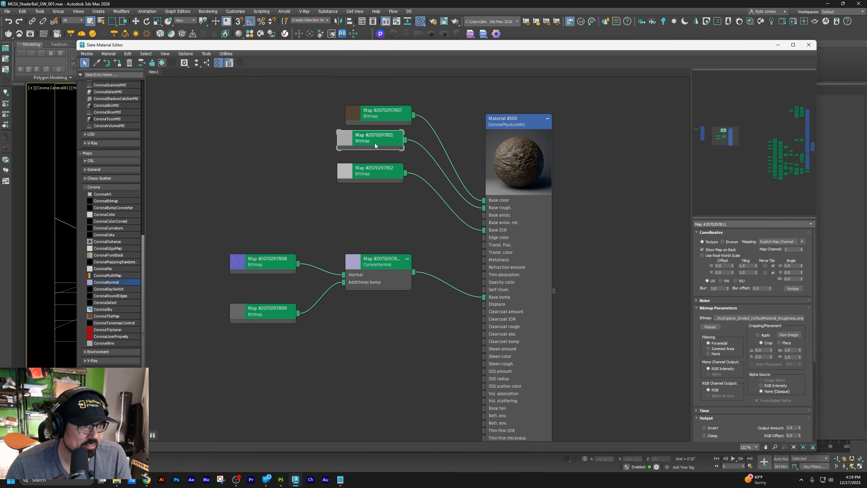
click(779, 317)
click(266, 374)
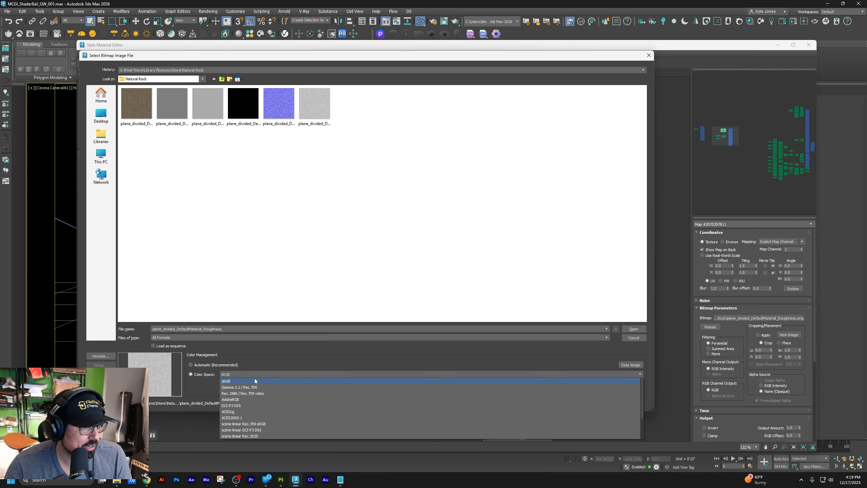
click(246, 403)
click(633, 330)
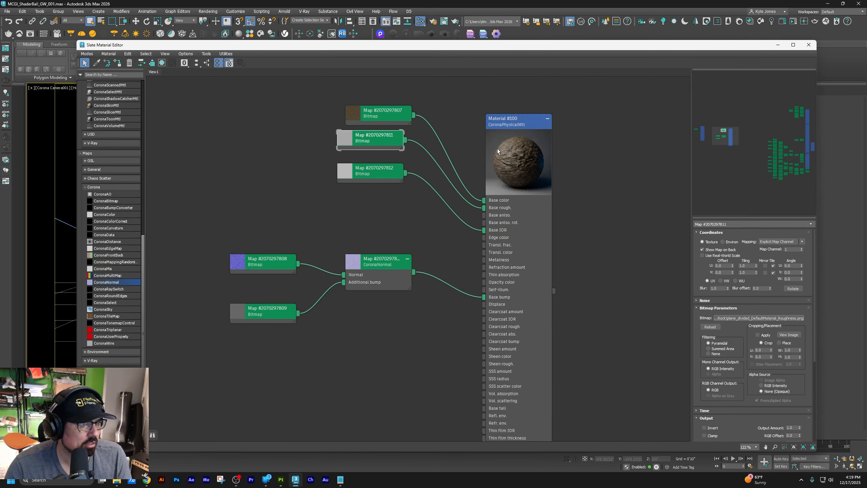
Close the Slate Material Editor and apply the rock material to ShaderBall_GEO and ShaderBall_Top_GEO.
click(808, 44)
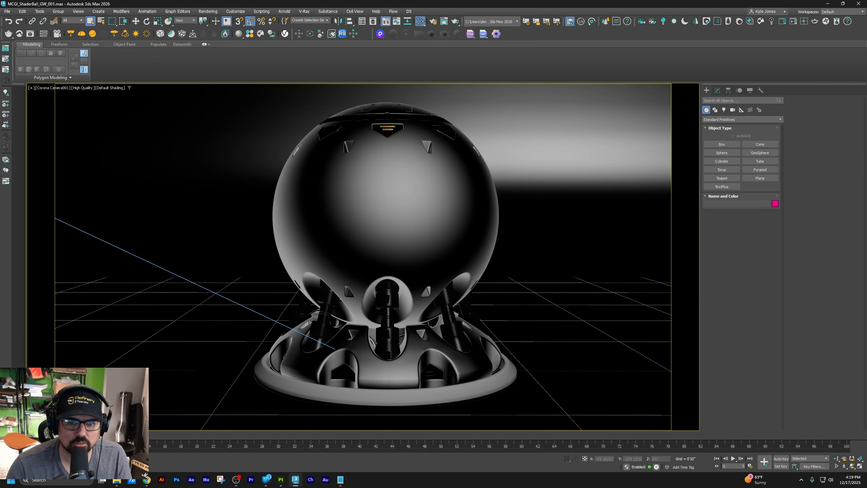
click(429, 194)
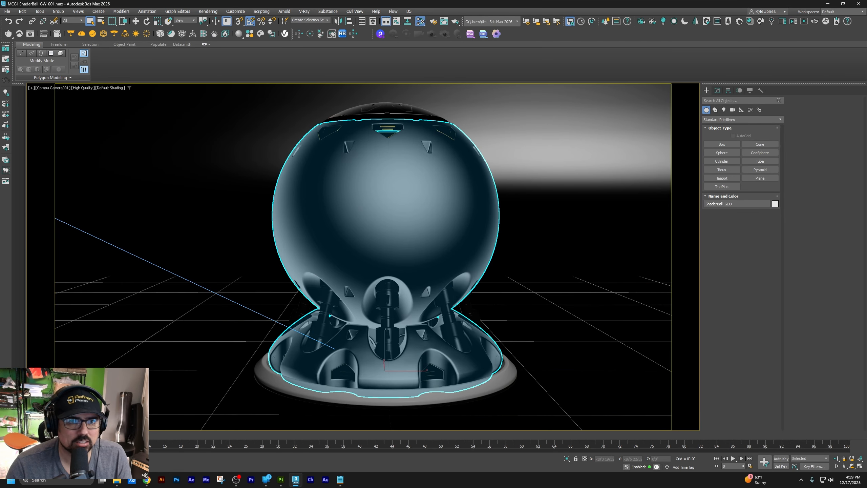
click(448, 121)
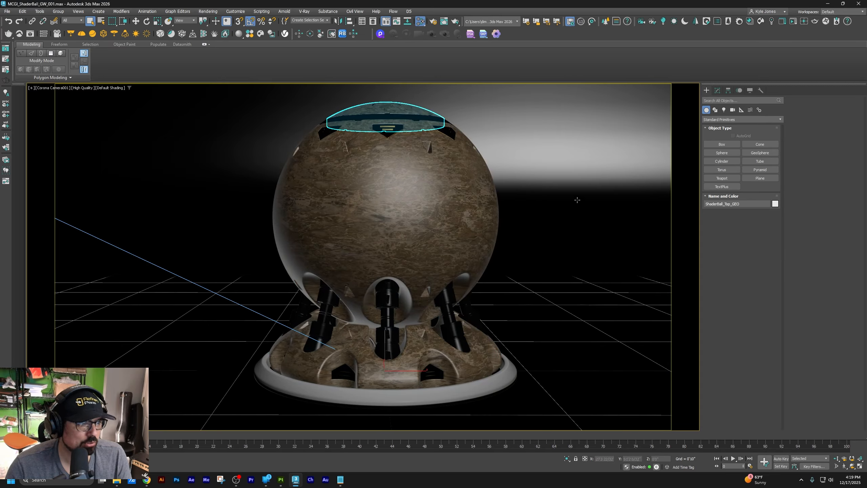
Add a UVW Map modifier to ShaderBall_GEO with Cylindrical mapping and Cap enabled.
click(438, 204)
click(717, 90)
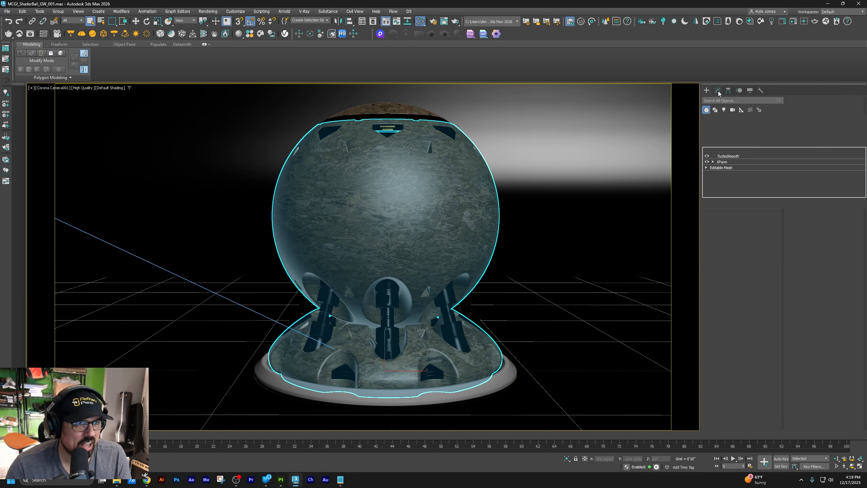
click(722, 133)
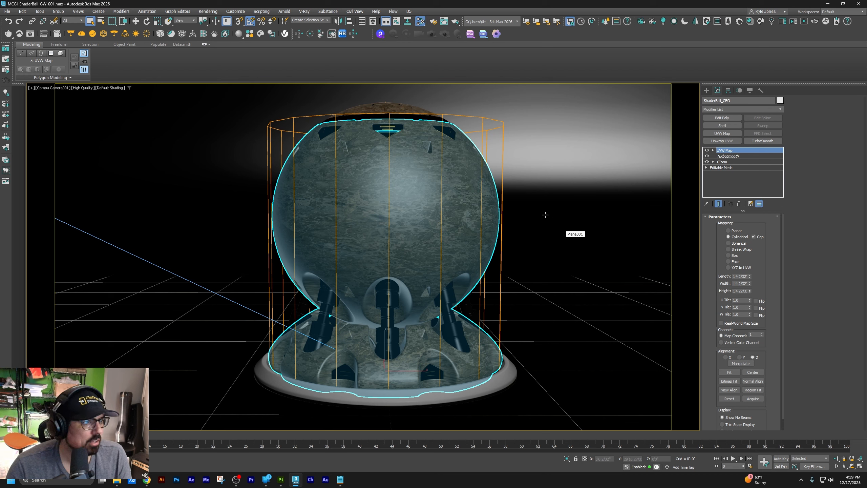
click(753, 236)
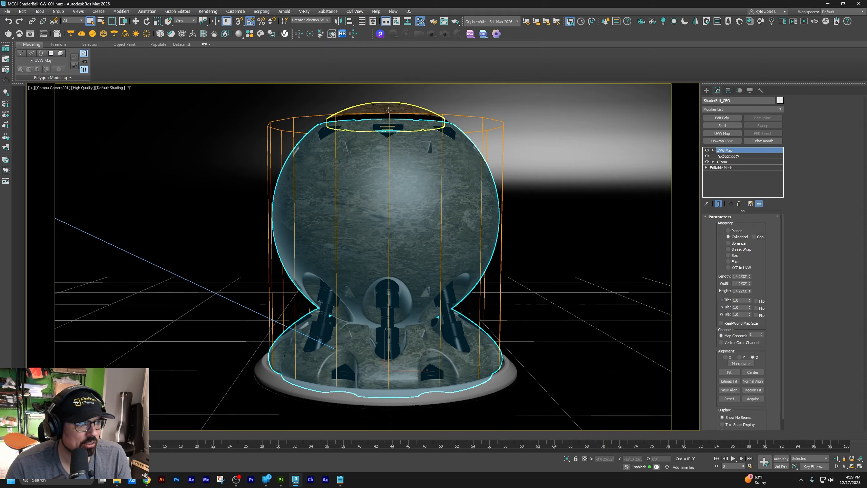
click(753, 236)
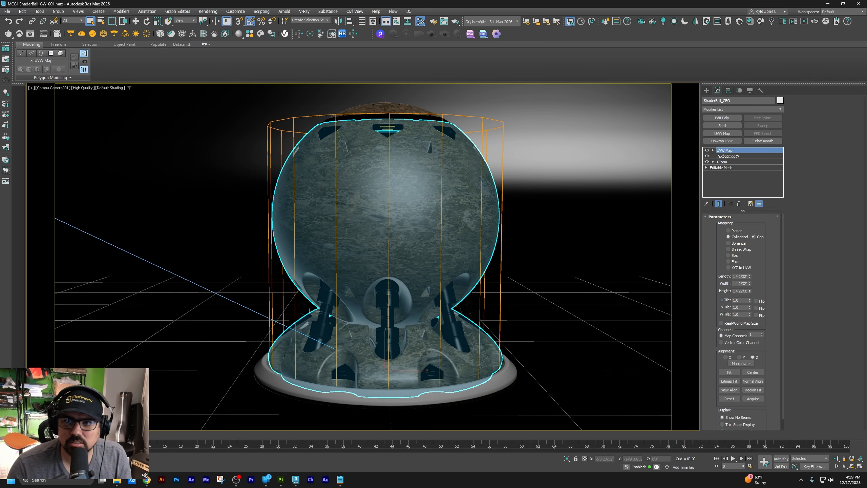
drag(866, 115, 556, 53)
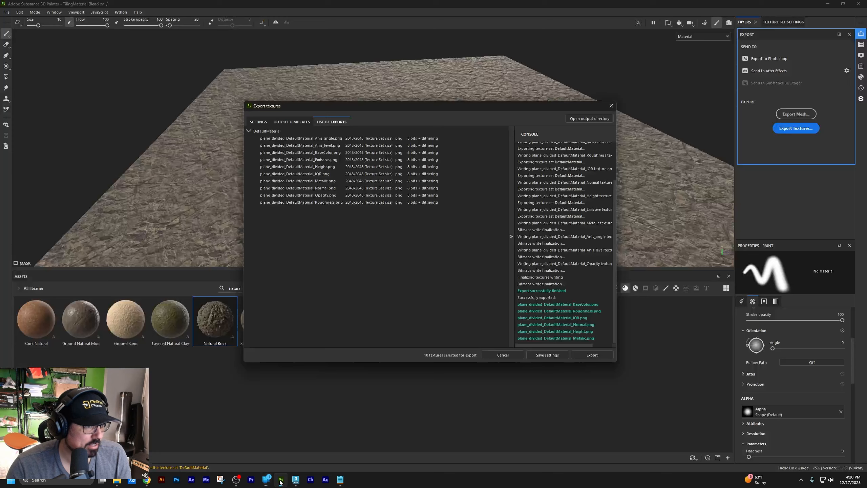
Switch to Substance 3D Painter, dismiss the texture export dialog, and open the Substance 3D Assets library in a fully visible position.
click(281, 480)
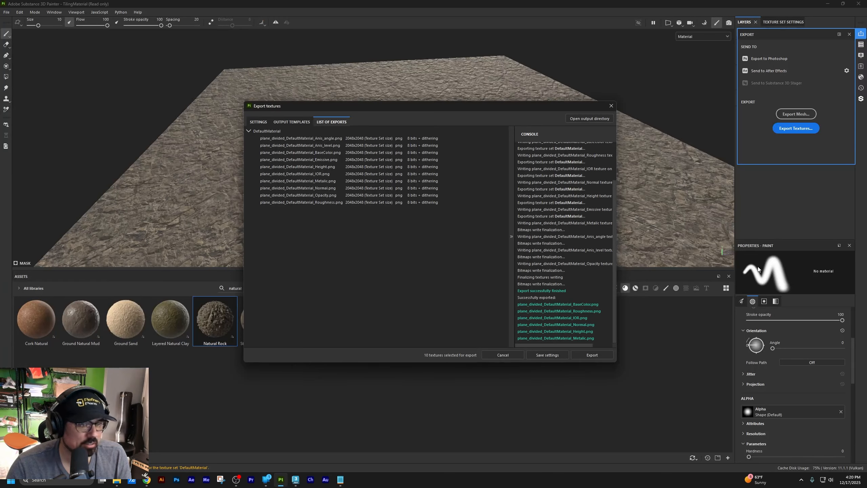
key(Escape)
click(861, 98)
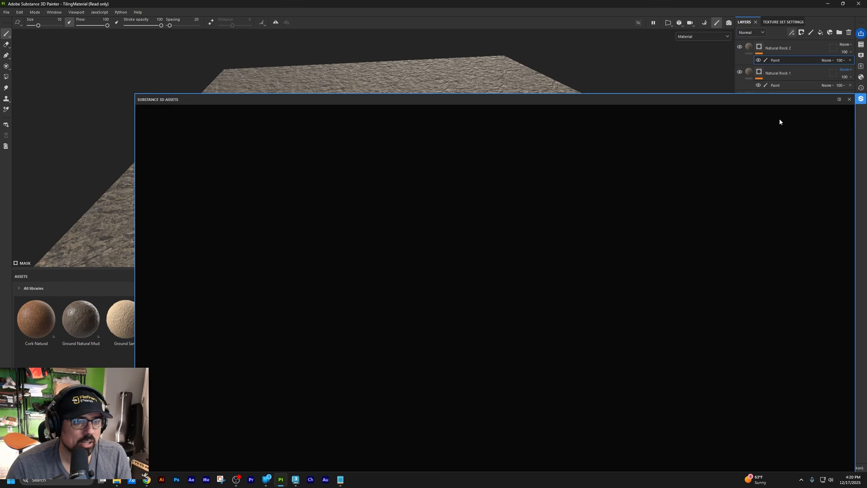
drag(349, 100, 335, 43)
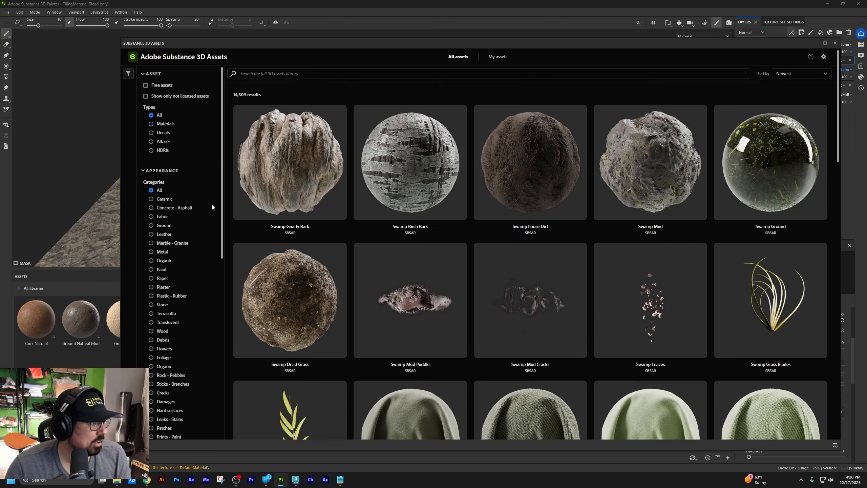
Browse the full Substance 3D Assets library, checking its result count, categories and newest materials.
click(145, 170)
click(170, 171)
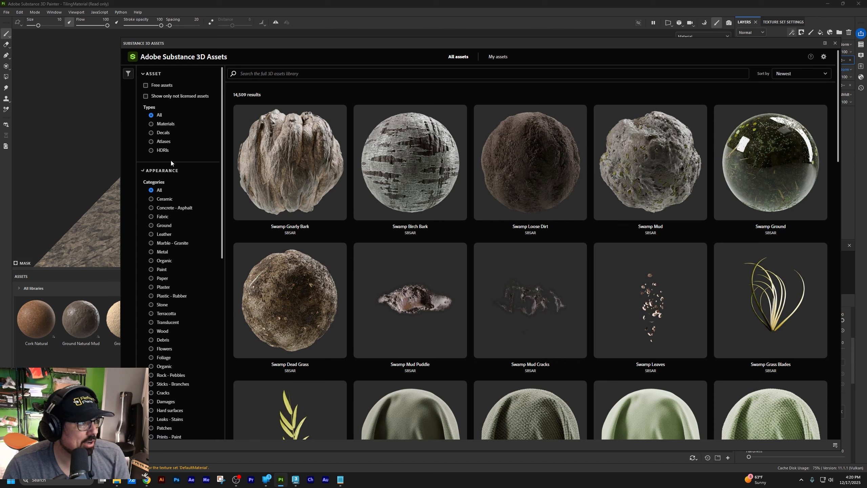
drag(234, 95, 261, 95)
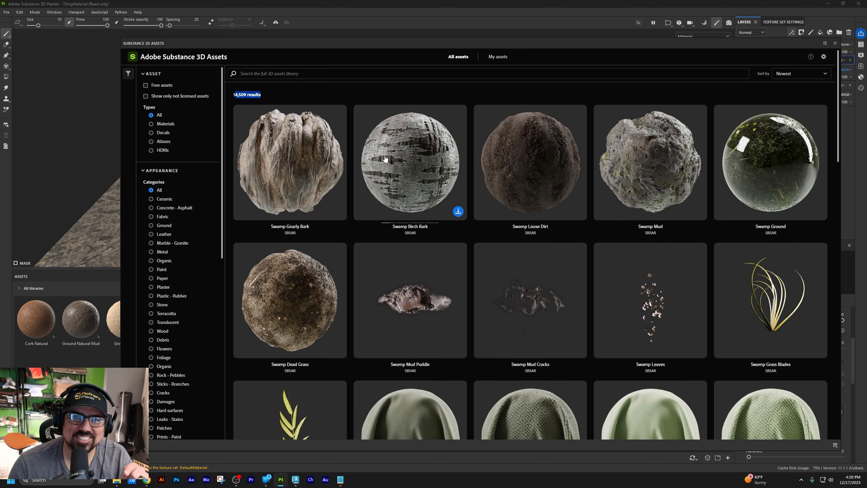
drag(233, 95, 263, 95)
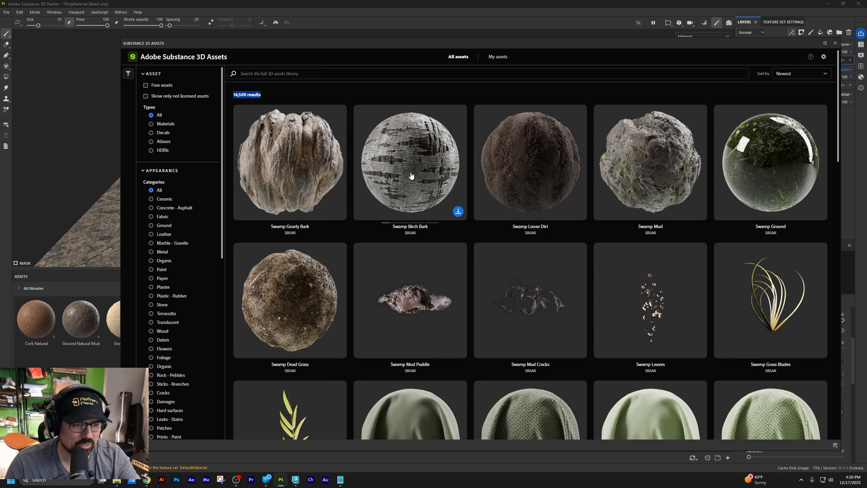
scroll(497, 233, down, 8)
scroll(497, 232, down, 15)
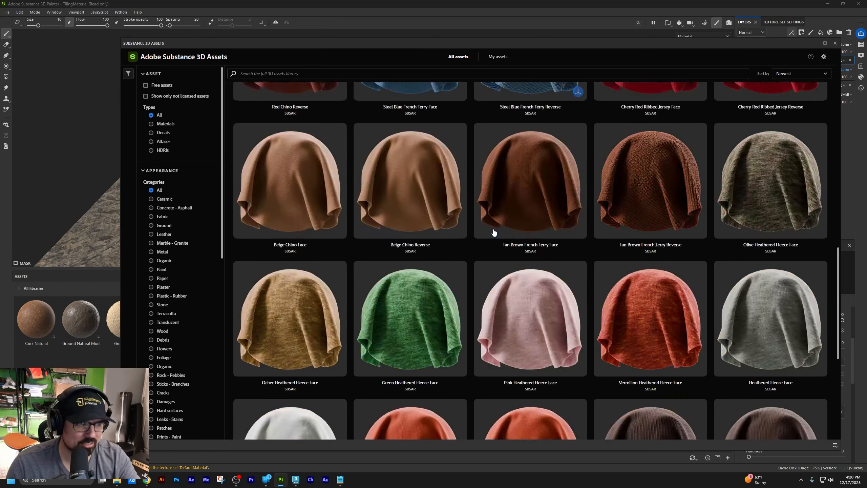